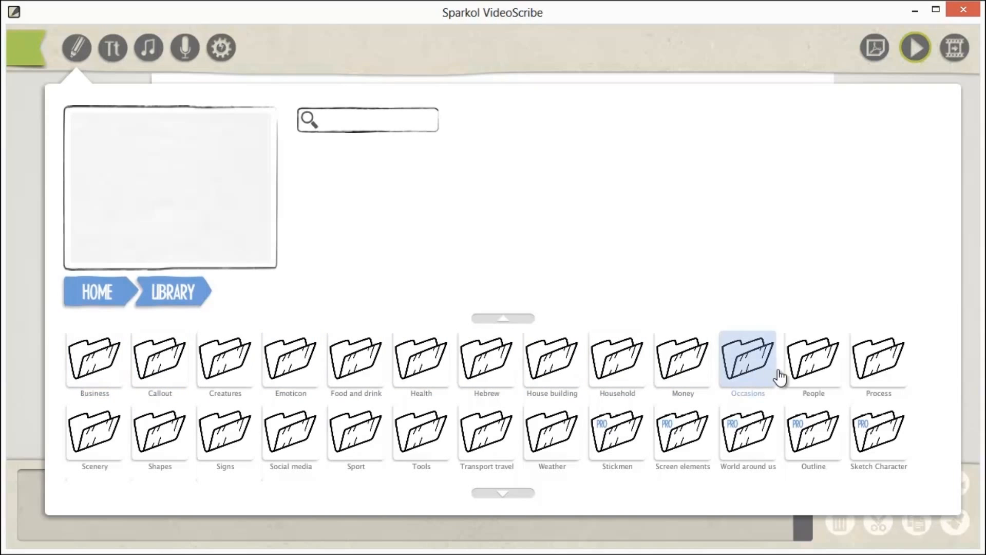
# Step: Browse the People, Creatures and Callout folders of the image library
pyautogui.click(822, 365)
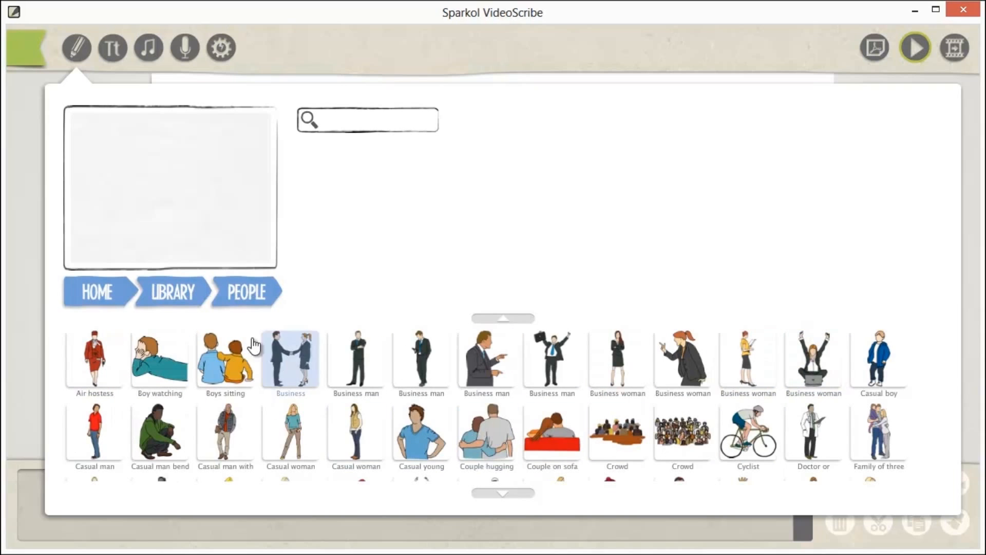
pyautogui.click(170, 294)
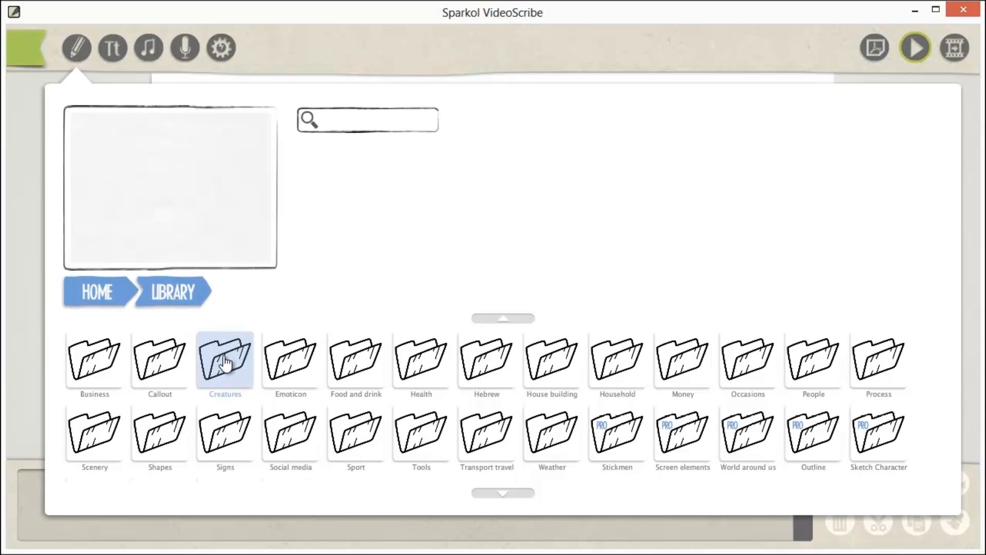
pyautogui.click(226, 365)
pyautogui.click(186, 304)
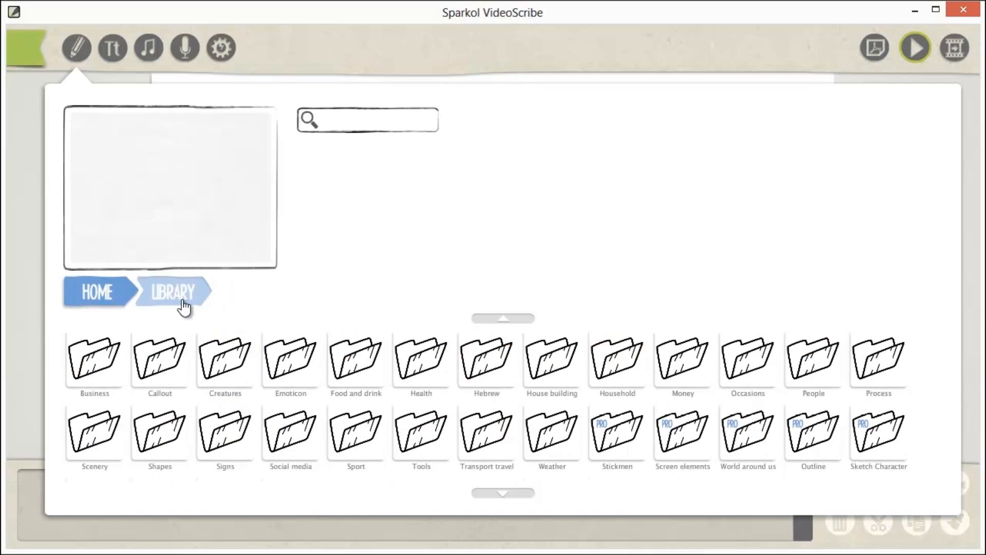
pyautogui.click(150, 396)
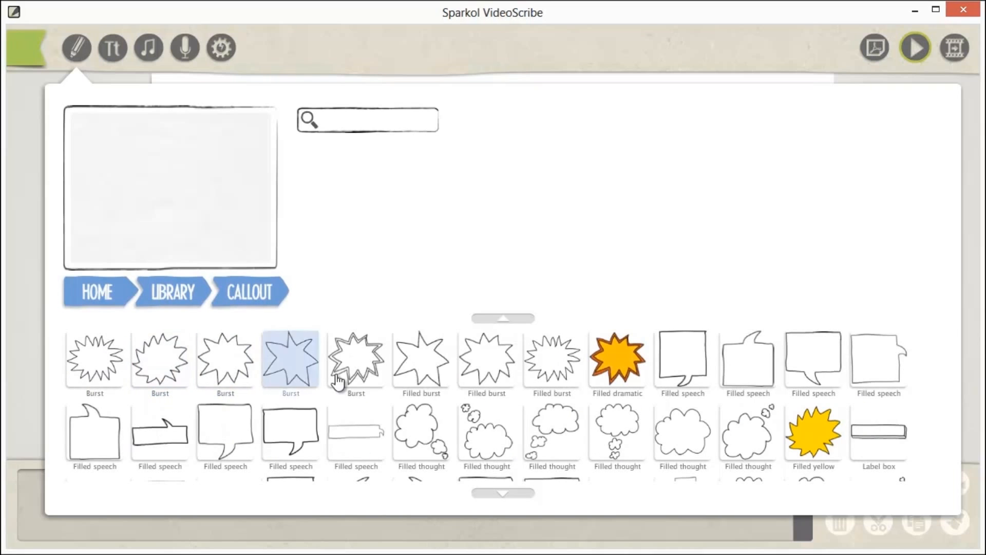
pyautogui.click(173, 307)
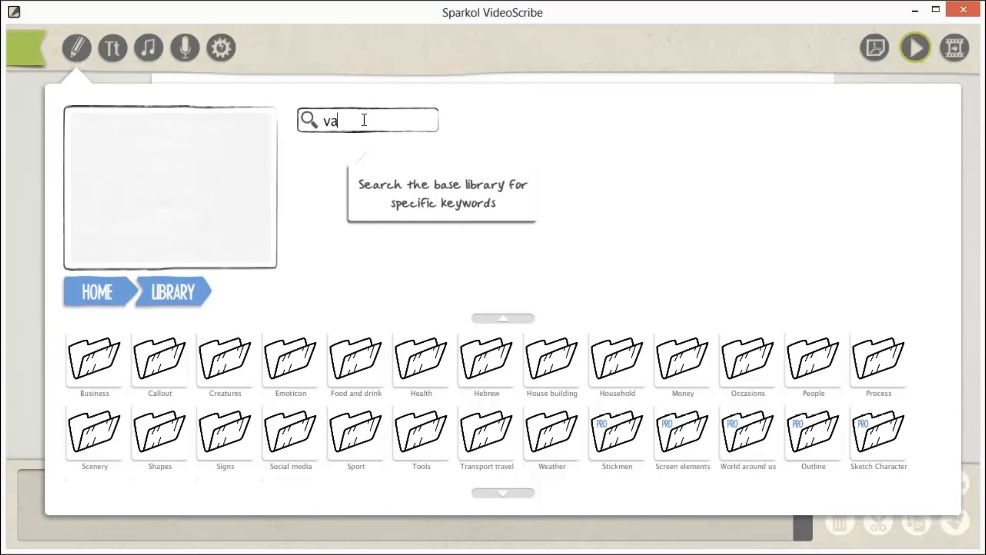
# Step: Search the image library for "van" and add the White van (3D) image to the canvas
pyautogui.press('Return')
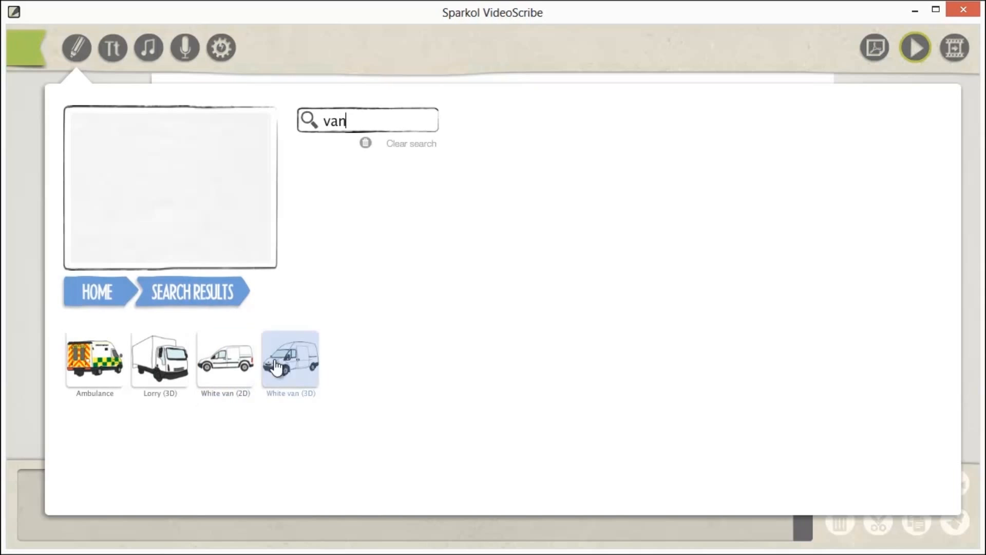
pyautogui.click(225, 362)
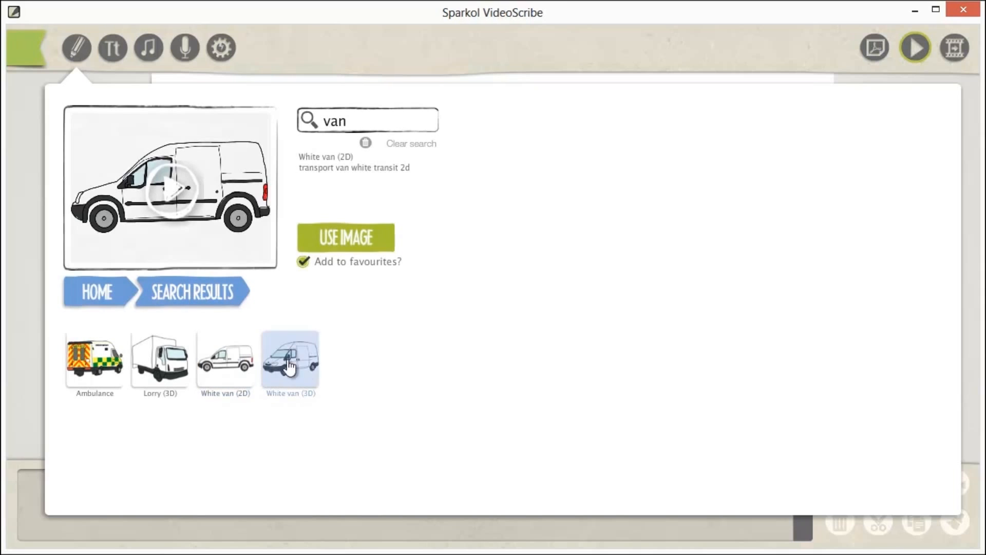
pyautogui.click(308, 369)
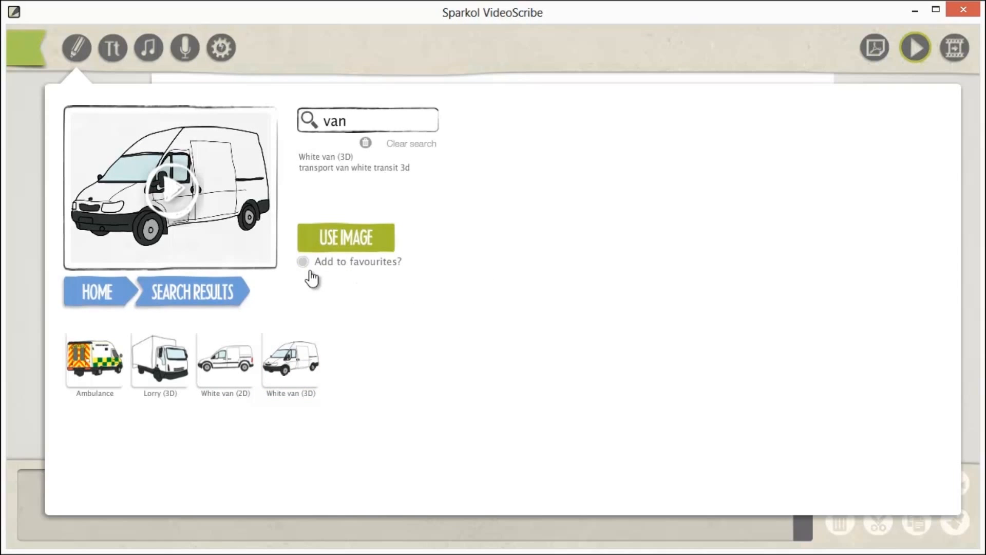
pyautogui.click(363, 269)
pyautogui.click(342, 240)
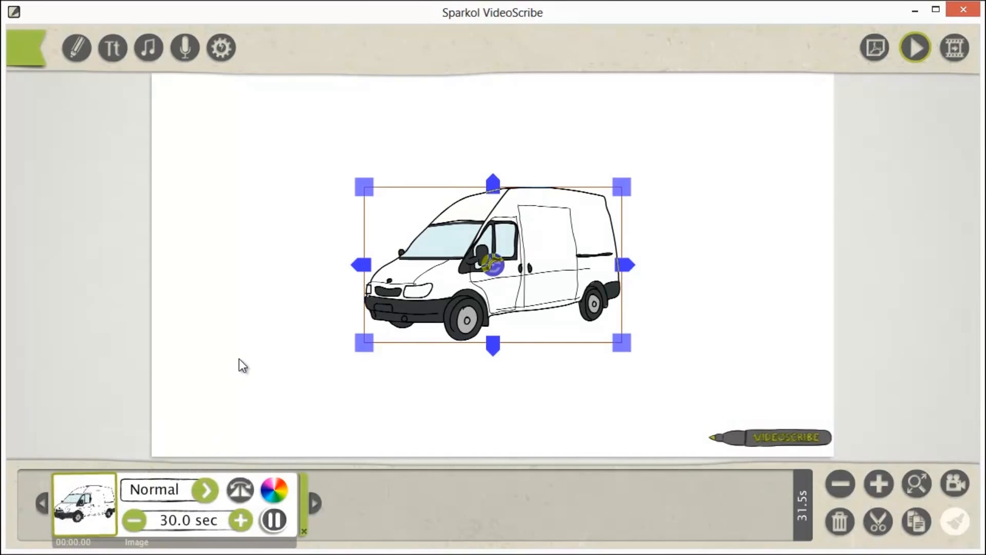
# Step: Enlarge the van image, tilt it slightly clockwise and shift it a little towards the canvas's left side
pyautogui.moveTo(371, 350); pyautogui.dragTo(316, 402)
pyautogui.moveTo(499, 271); pyautogui.dragTo(519, 272)
pyautogui.moveTo(595, 229); pyautogui.dragTo(551, 236)
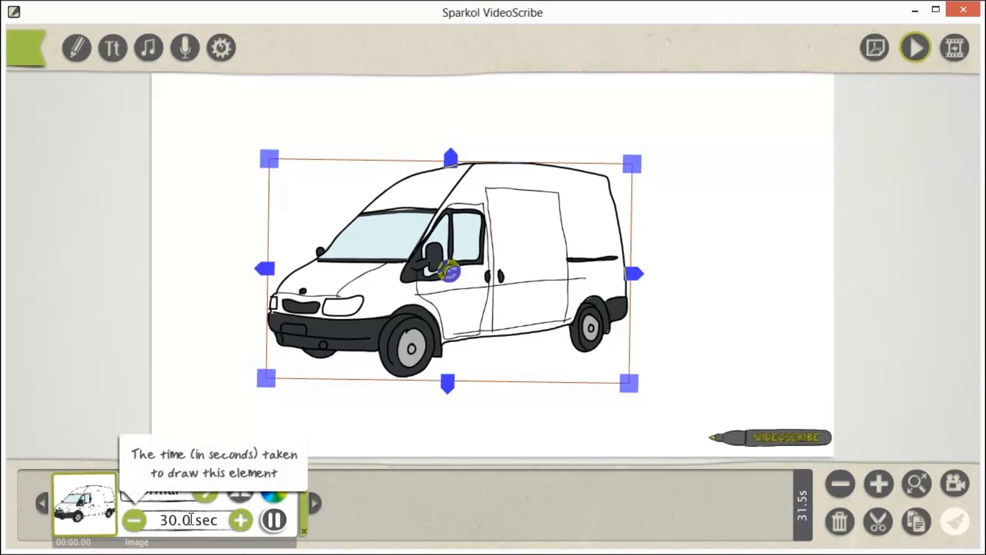
# Step: Set the van image's drawing time to 10 seconds and deselect it
pyautogui.click(135, 520)
pyautogui.click(135, 521)
pyautogui.click(135, 521)
pyautogui.click(135, 520)
pyautogui.click(136, 521)
pyautogui.click(135, 521)
pyautogui.click(136, 521)
pyautogui.click(135, 521)
pyautogui.click(135, 521)
pyautogui.click(137, 524)
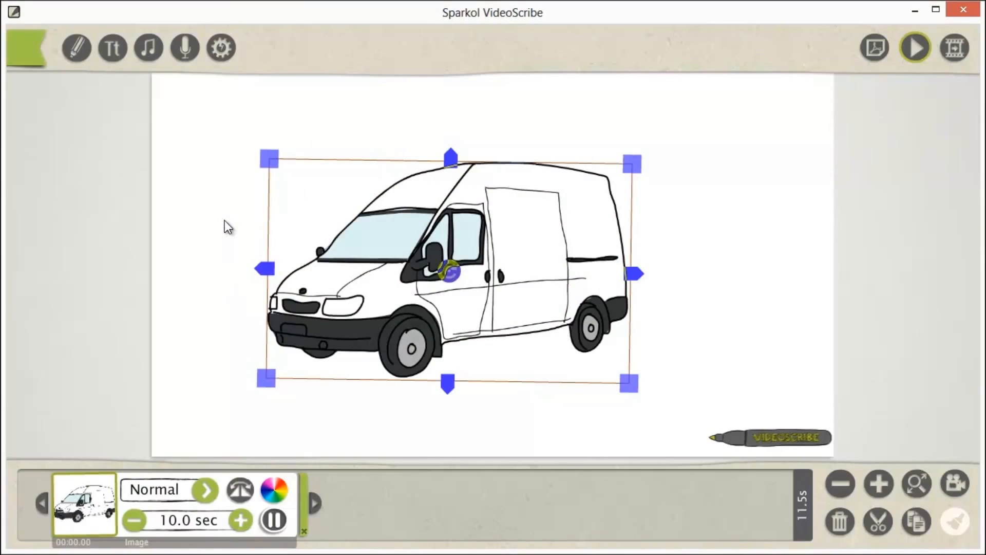
pyautogui.click(223, 222)
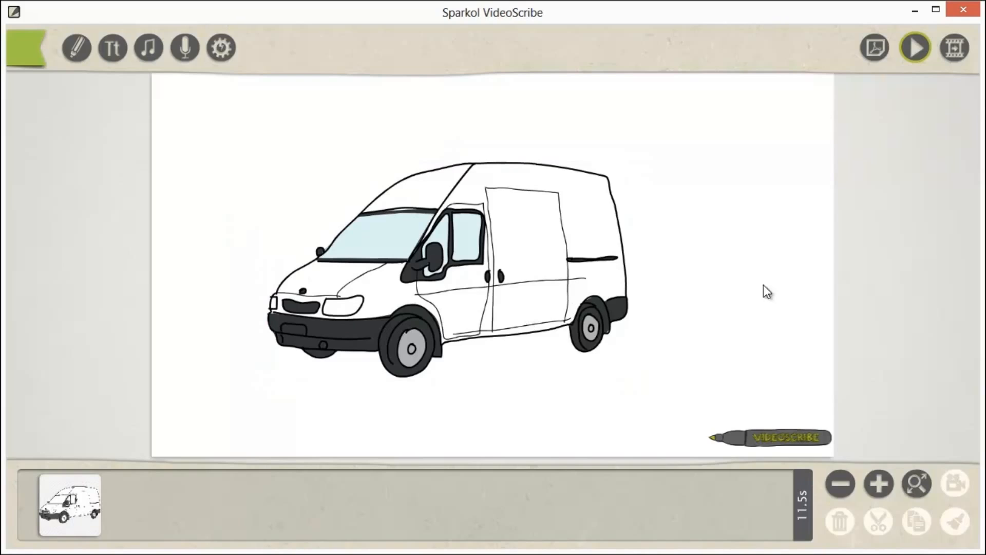
# Step: Preview the scribe and zoom the canvas out until there is empty space around the van
pyautogui.click(917, 51)
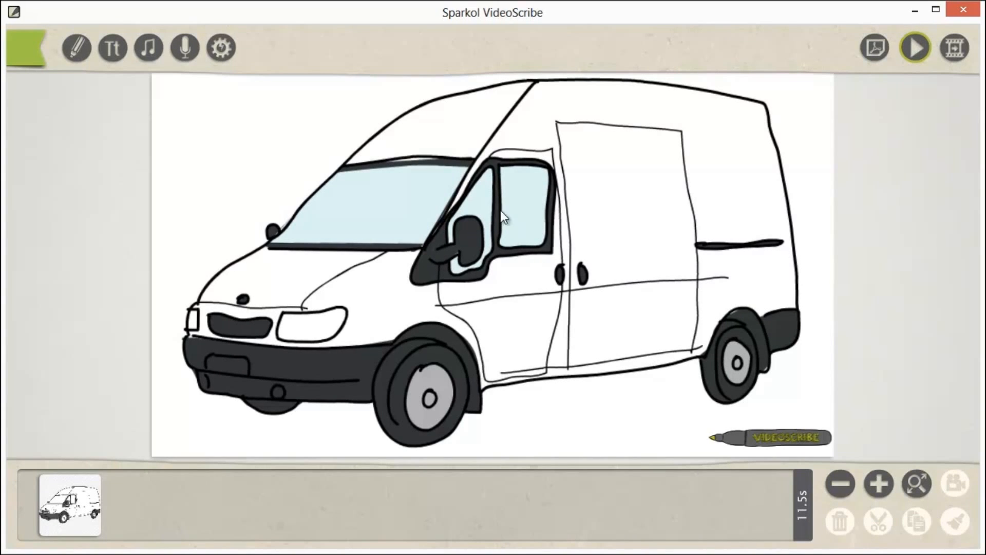
pyautogui.click(486, 145)
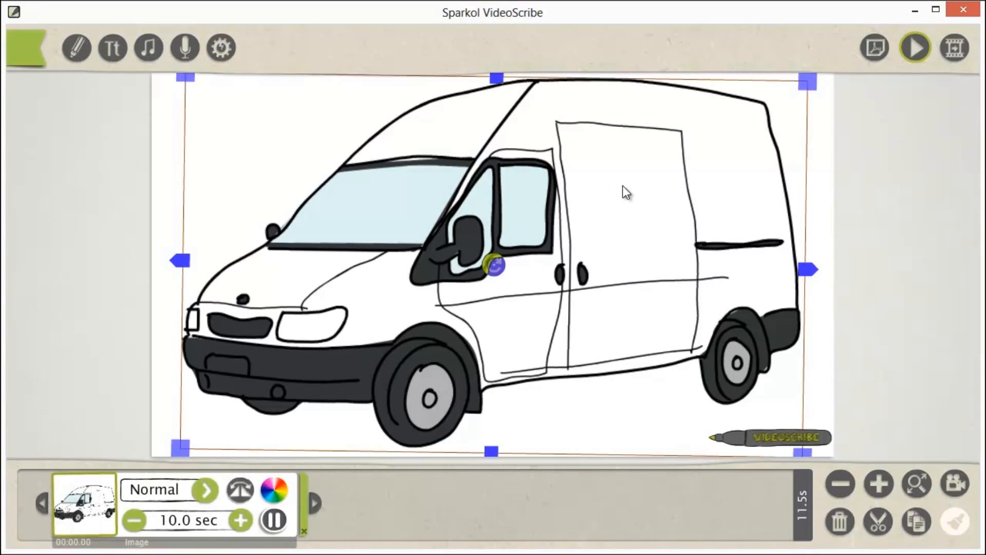
pyautogui.click(839, 486)
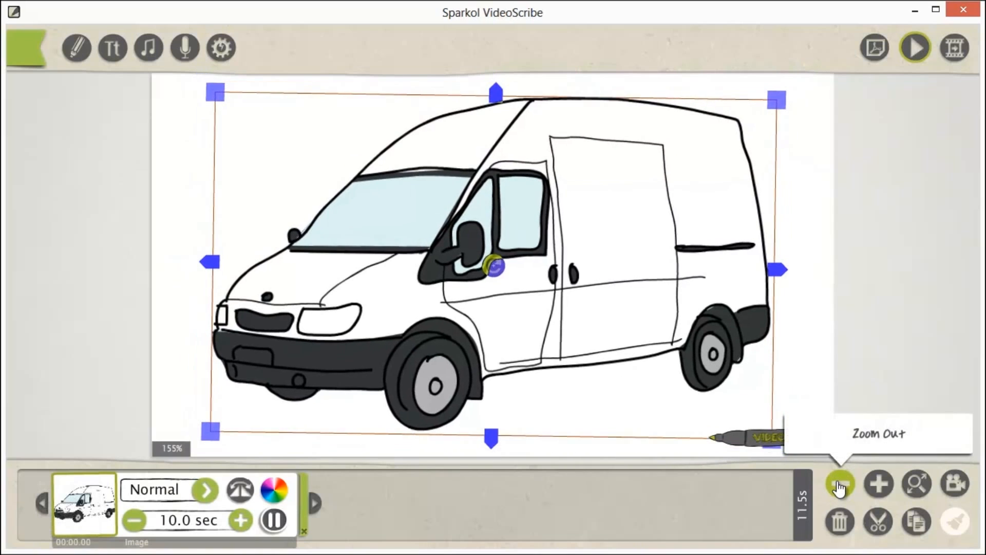
pyautogui.click(839, 484)
pyautogui.click(838, 484)
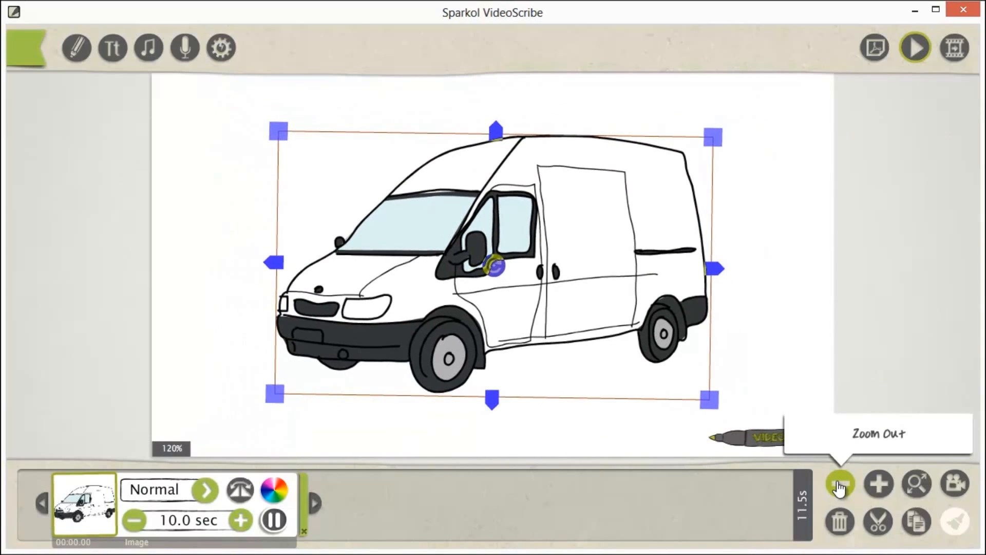
pyautogui.click(839, 485)
pyautogui.click(794, 319)
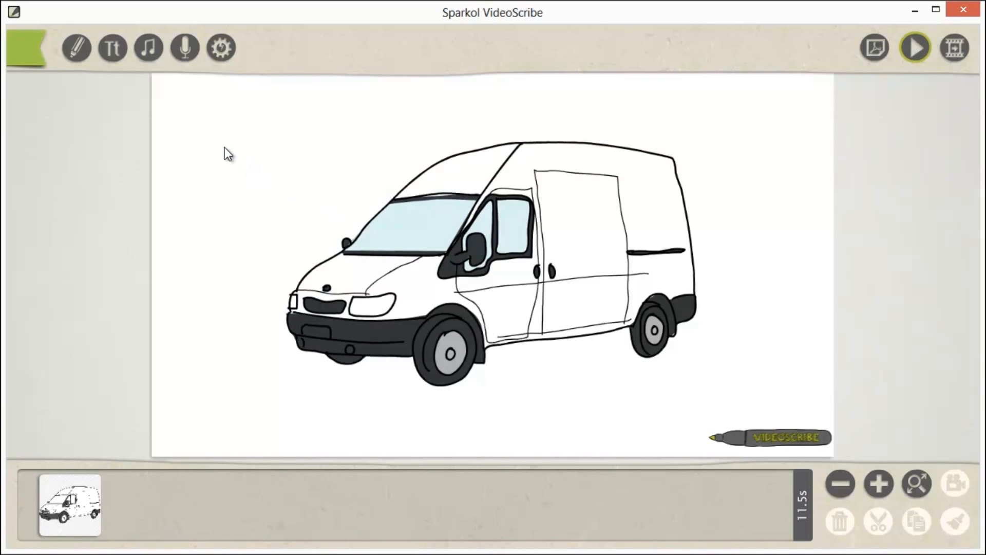
# Step: Add the text "Need a reliable workman?" on two lines, breaking after "reliable", and place it on the van's upper side
pyautogui.click(112, 51)
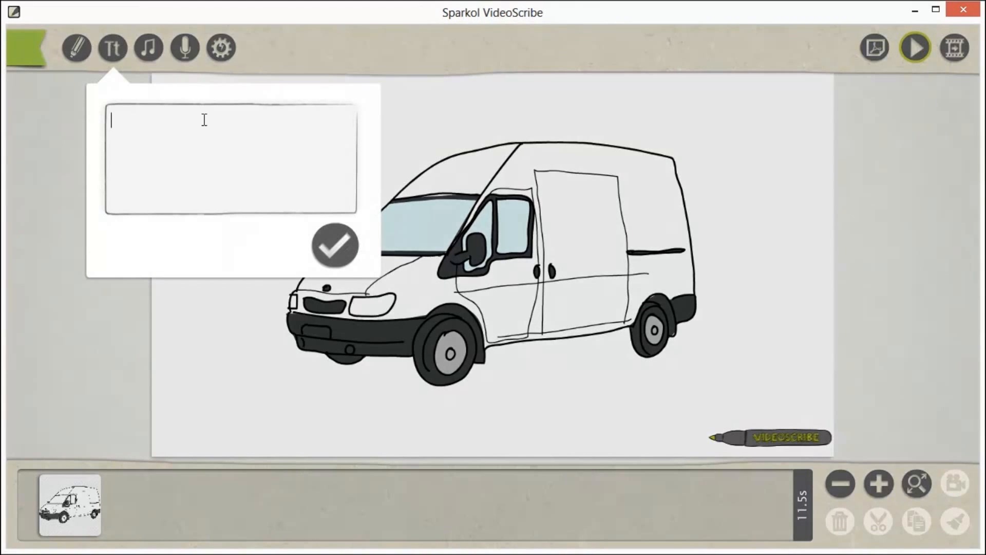
pyautogui.write('Need a reliable')
pyautogui.press('Return')
pyautogui.write('wo')
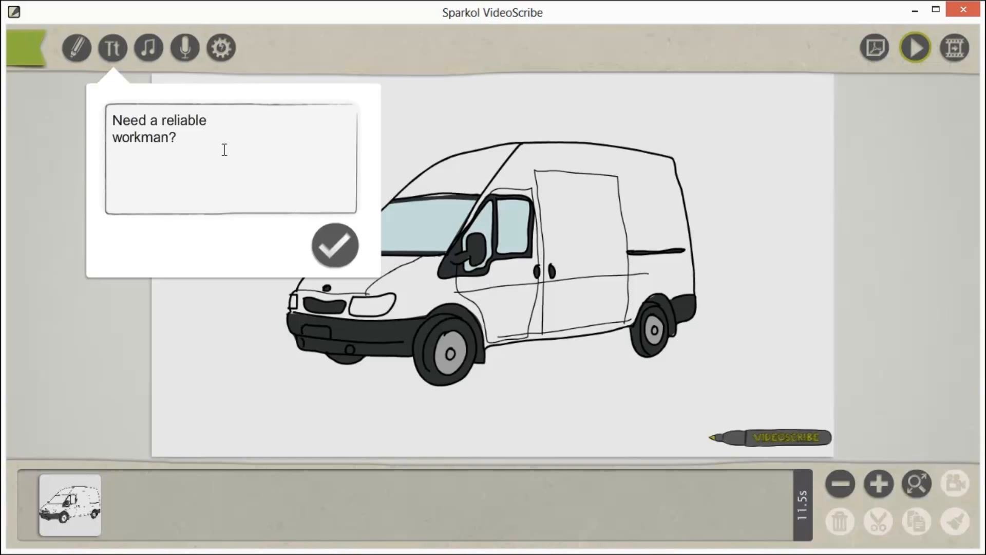
pyautogui.write('rkman?')
pyautogui.click(334, 245)
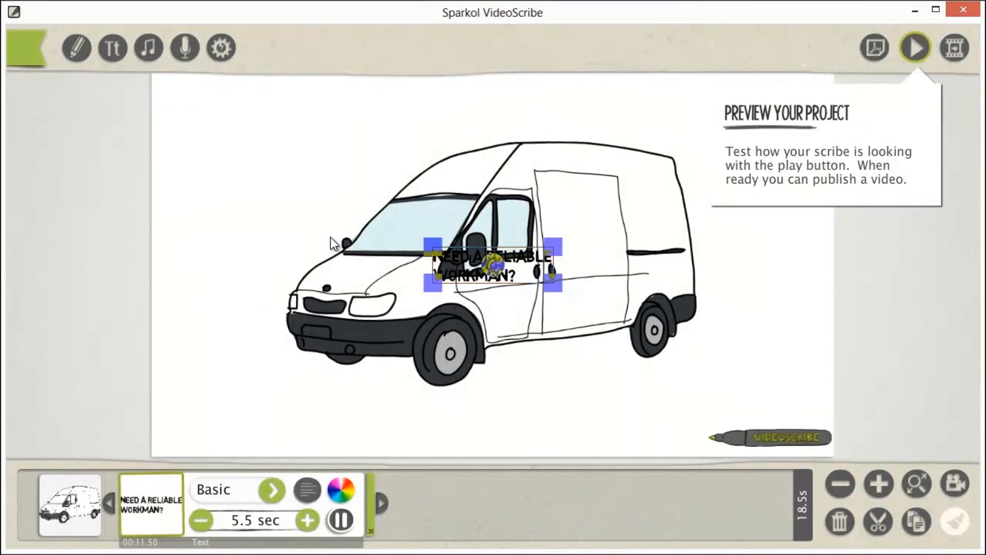
pyautogui.moveTo(529, 261); pyautogui.dragTo(635, 191)
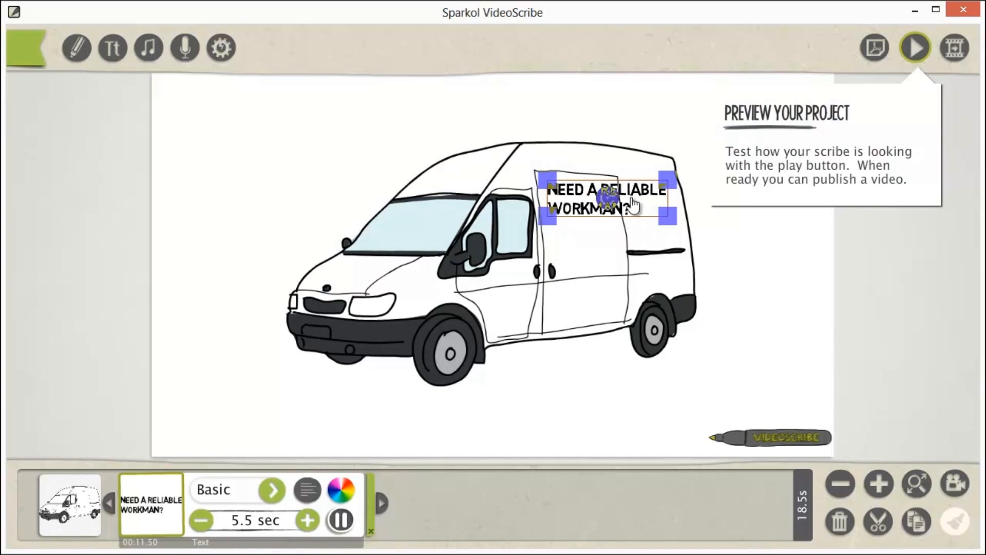
pyautogui.click(649, 147)
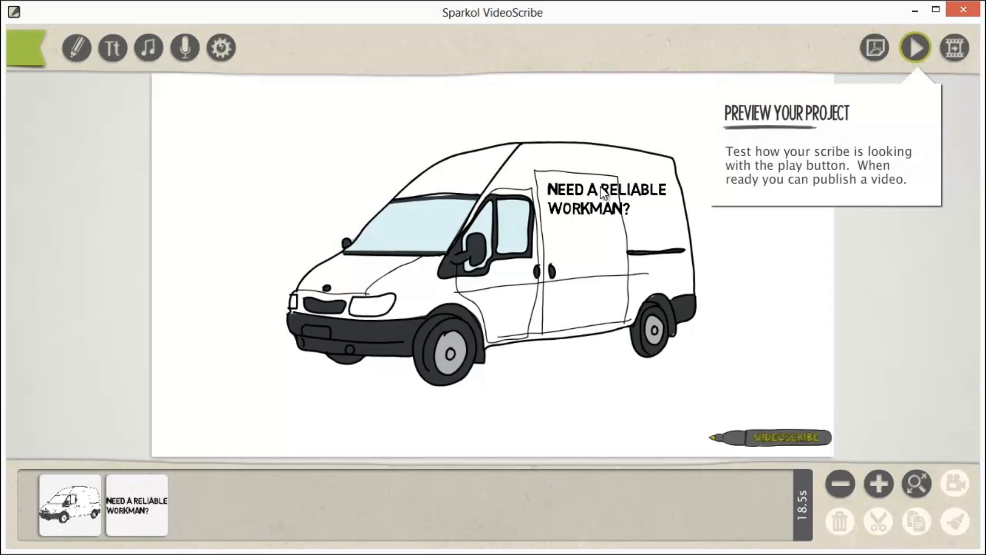
# Step: Edit the van's text to add a line break after "Need a", splitting it into three lines
pyautogui.click(598, 194)
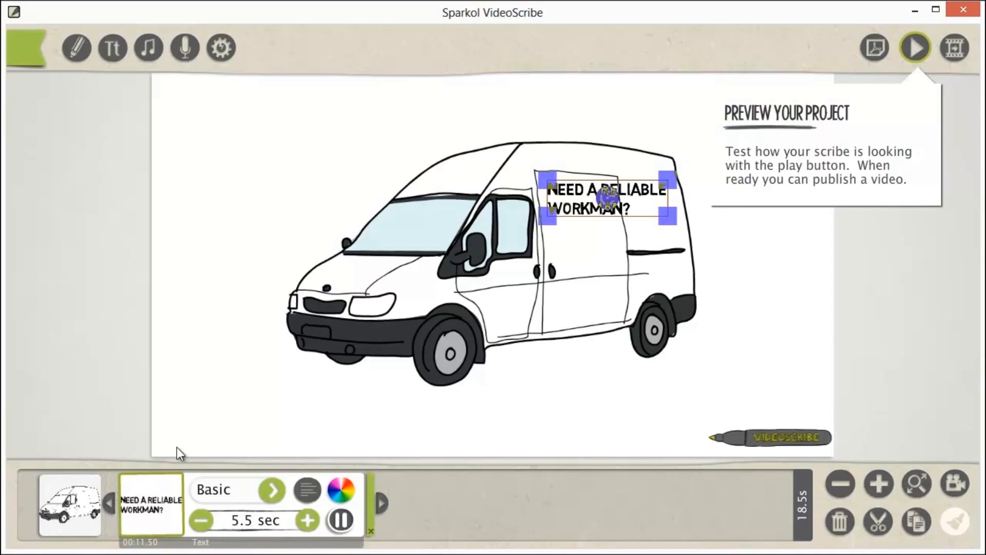
pyautogui.click(154, 496)
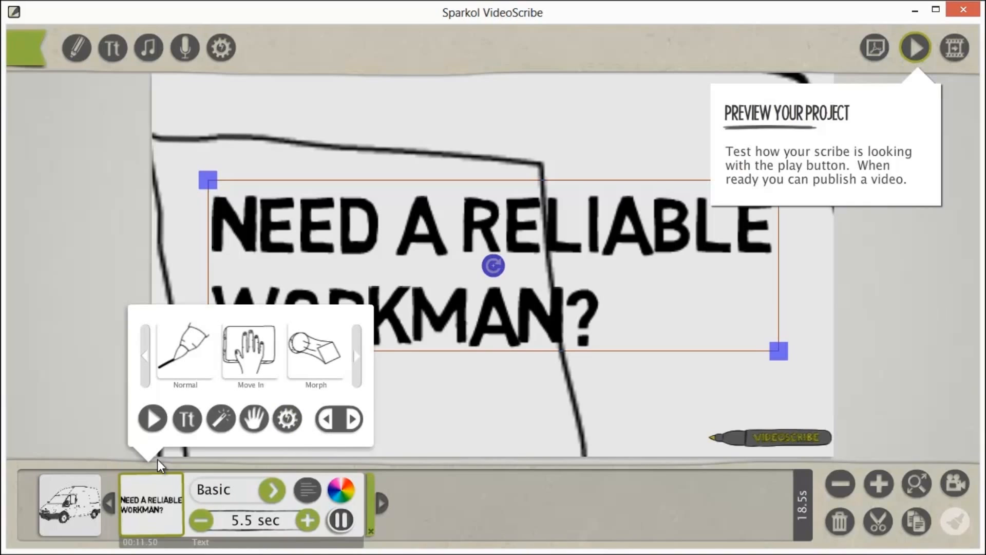
pyautogui.click(189, 419)
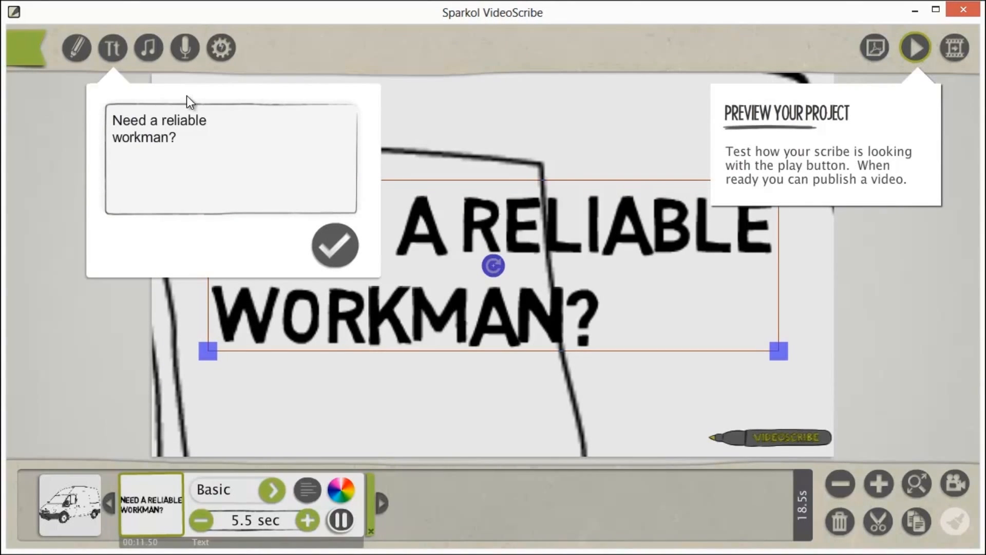
pyautogui.press('Return')
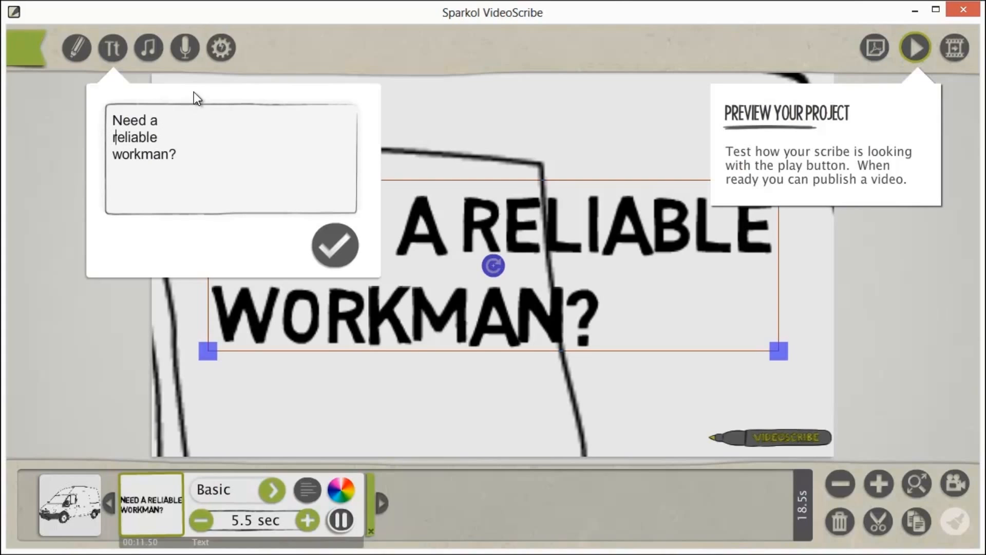
pyautogui.click(335, 240)
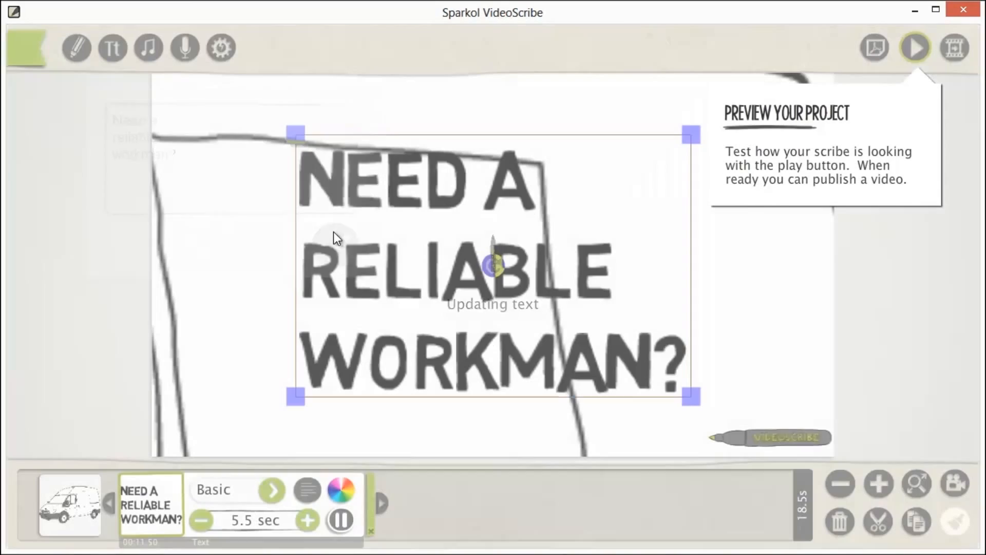
# Step: Shrink and reposition the three-line text inside the van's side door and rotate it slightly to follow the door's angle
pyautogui.moveTo(392, 196); pyautogui.dragTo(295, 224)
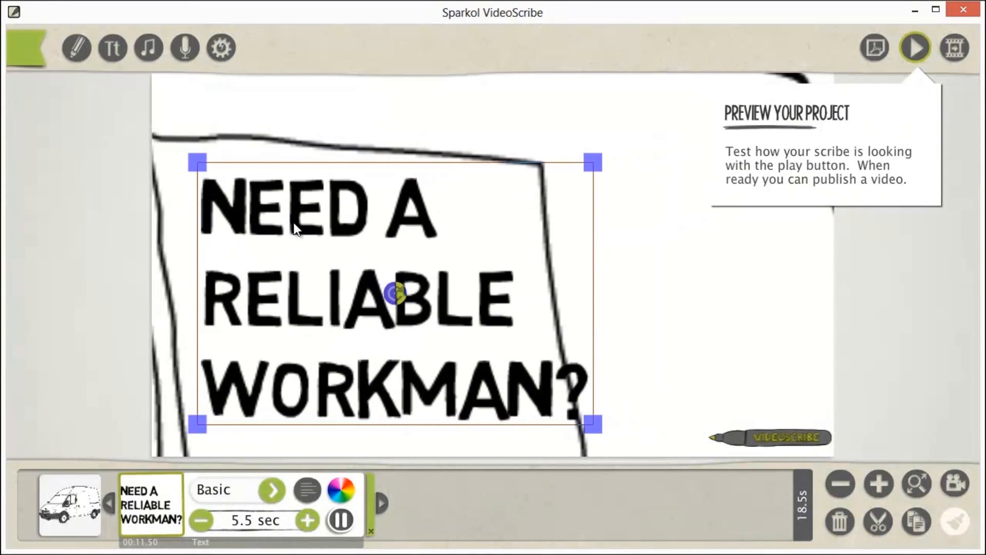
pyautogui.moveTo(591, 167); pyautogui.dragTo(572, 177)
pyautogui.moveTo(405, 214); pyautogui.dragTo(384, 214)
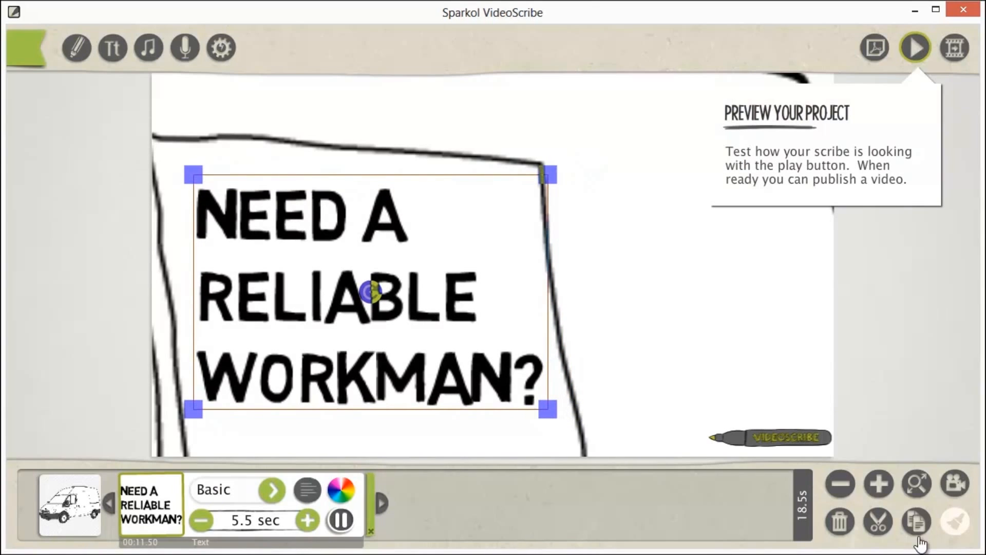
pyautogui.click(840, 484)
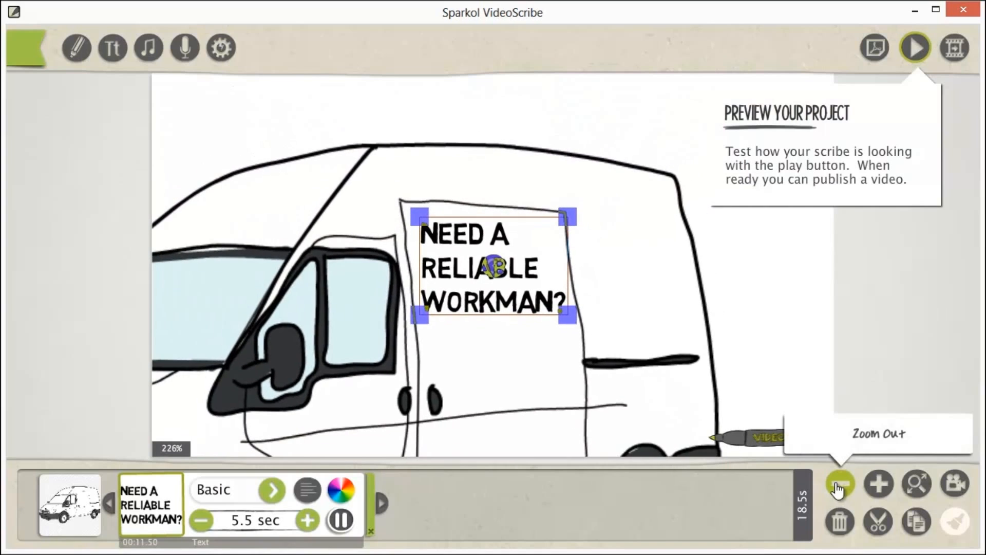
pyautogui.moveTo(485, 273); pyautogui.dragTo(563, 270)
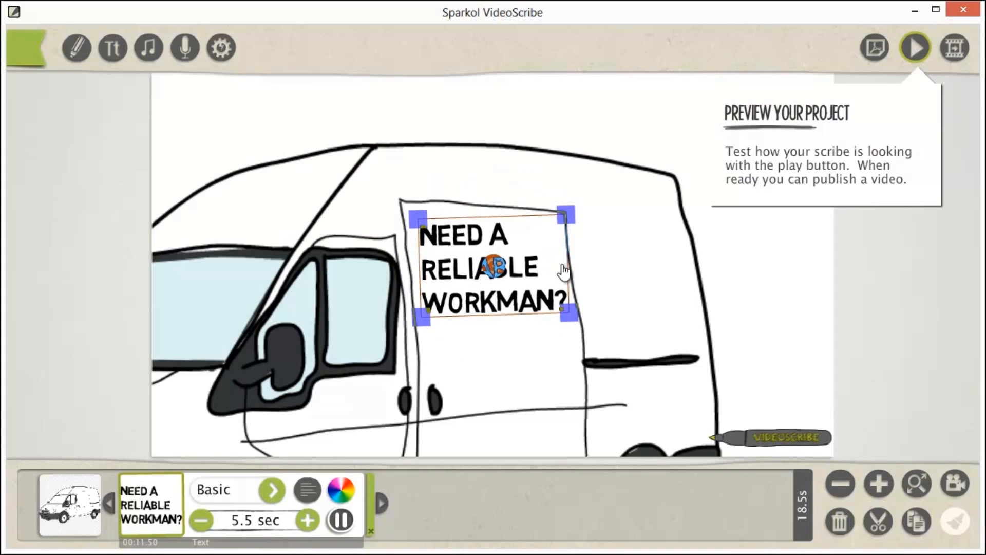
pyautogui.click(751, 257)
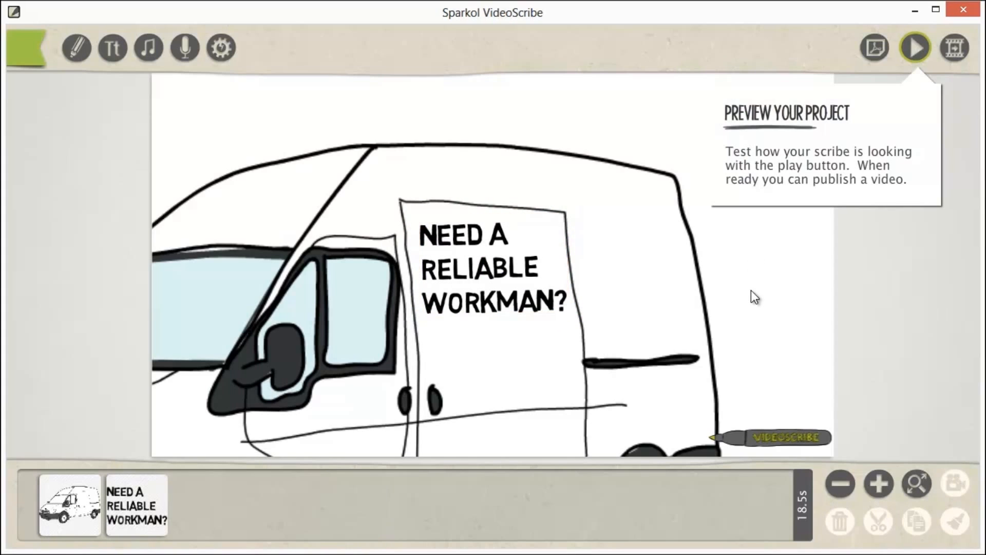
# Step: Set the drawing time of the "Need a reliable workman?" text to 3.0 seconds, with the whole van in view
pyautogui.click(917, 483)
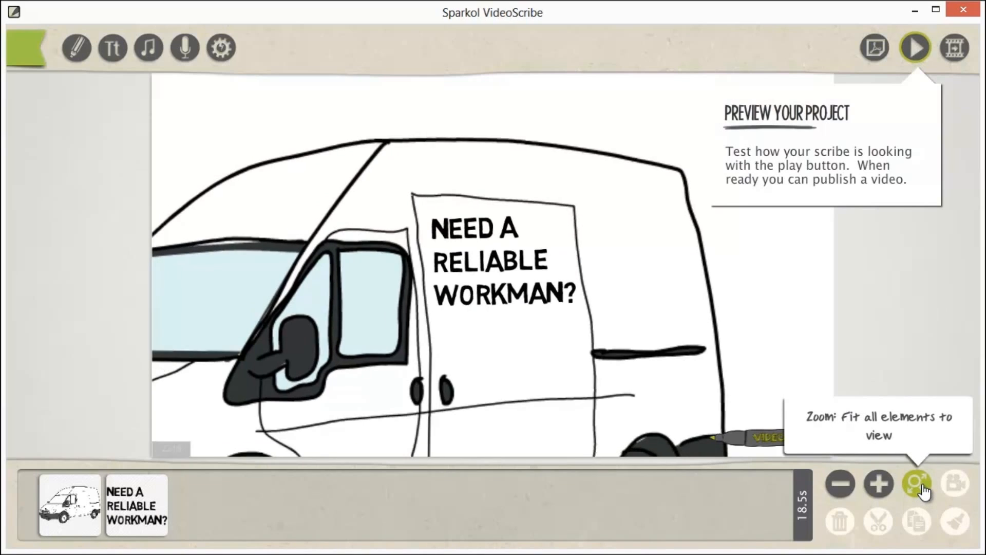
pyautogui.click(841, 484)
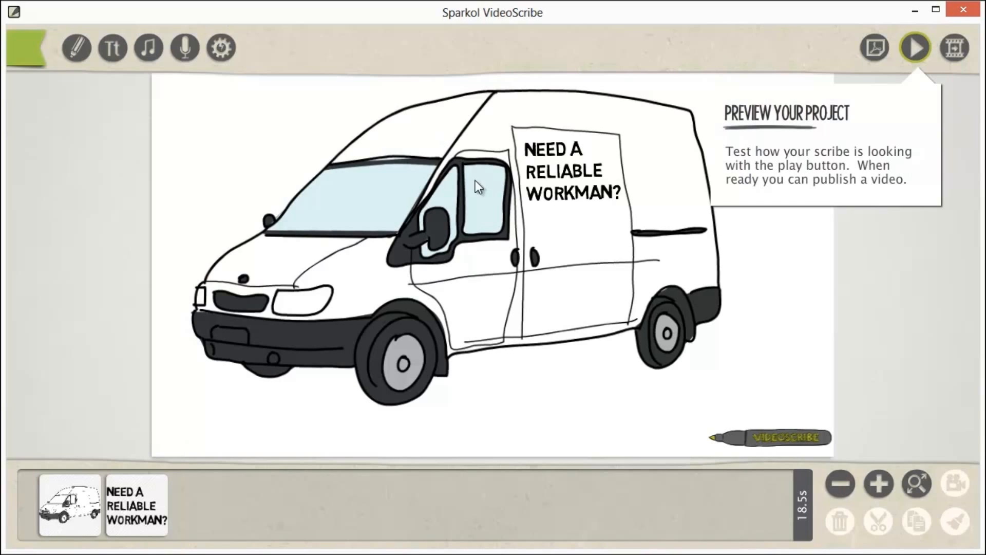
pyautogui.click(123, 517)
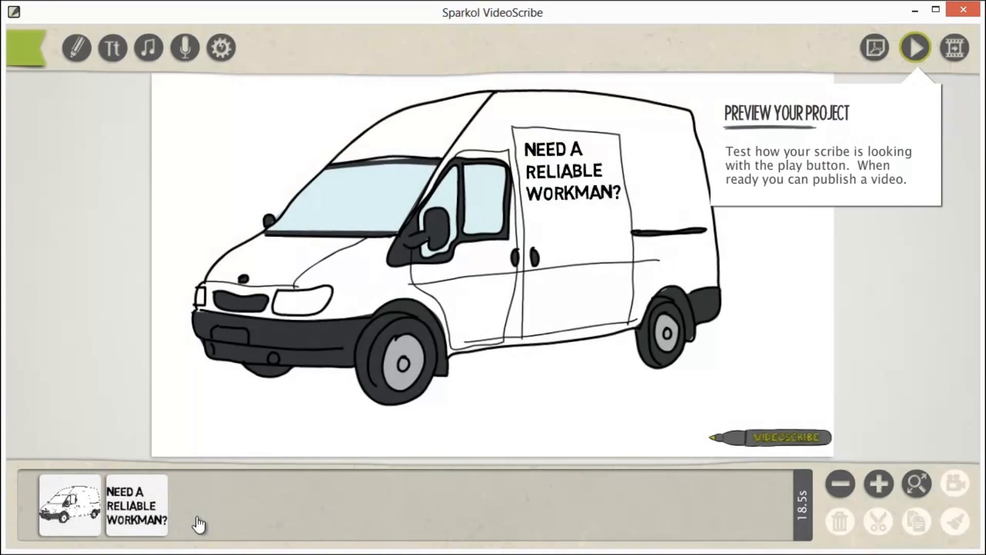
pyautogui.click(154, 506)
pyautogui.click(209, 522)
pyautogui.click(209, 522)
pyautogui.click(209, 522)
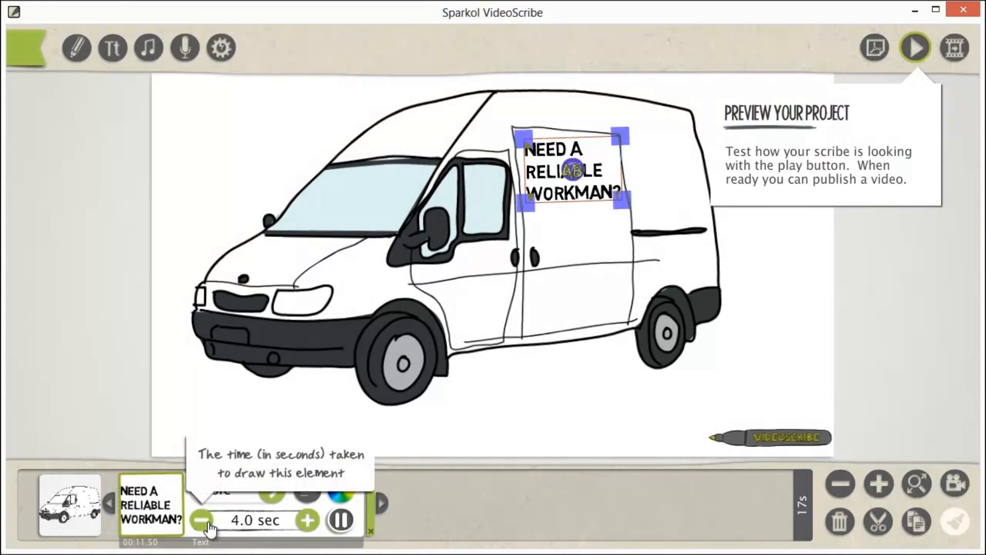
pyautogui.click(201, 521)
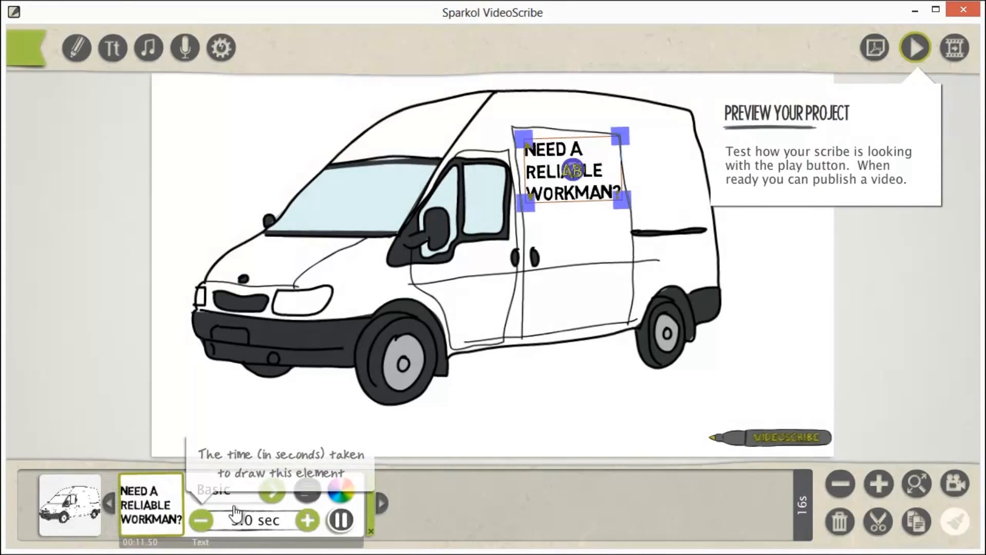
pyautogui.click(760, 362)
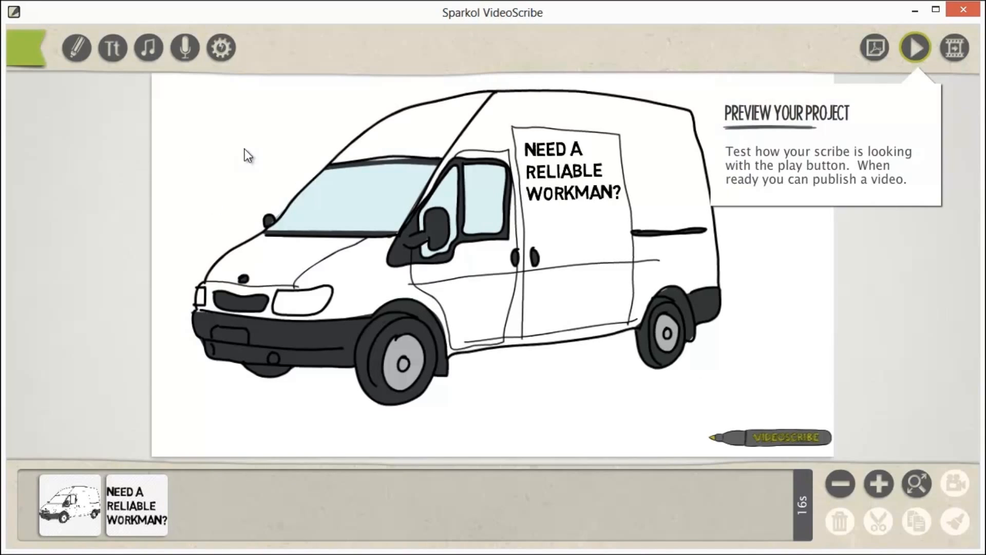
# Step: Search the image library for "man" and add the "Workman/builder (no hat)" image to the canvas
pyautogui.click(76, 49)
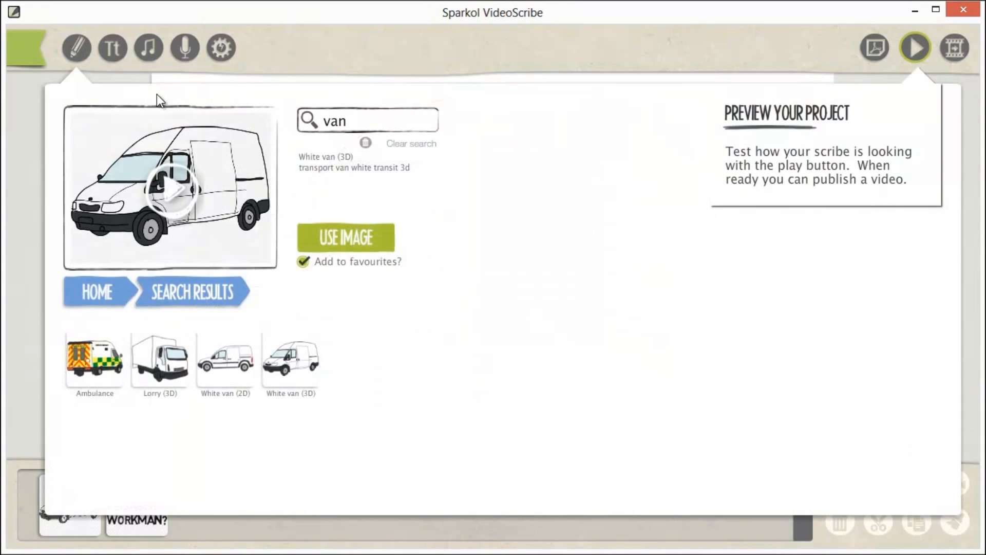
pyautogui.moveTo(368, 125); pyautogui.dragTo(304, 121)
pyautogui.write('man')
pyautogui.press('Return')
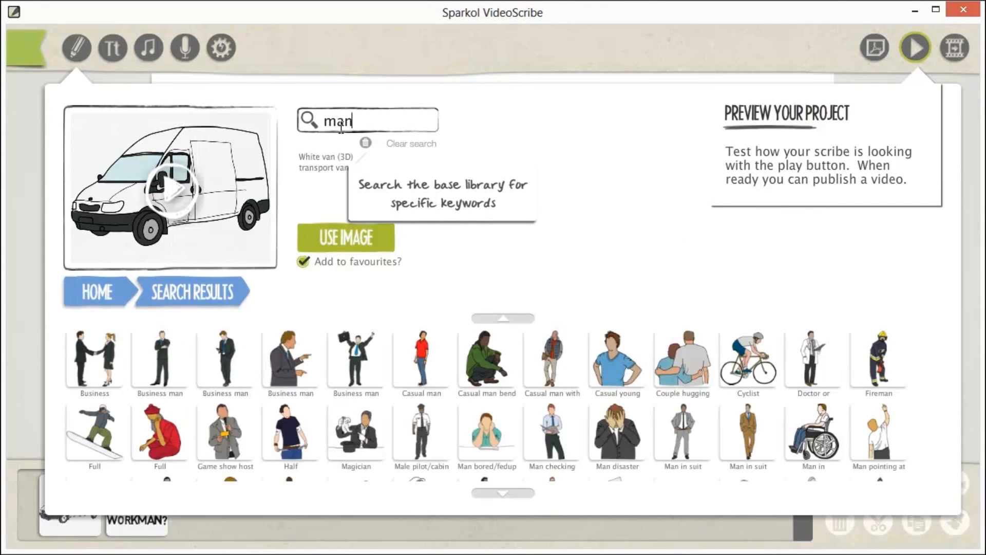
pyautogui.click(490, 493)
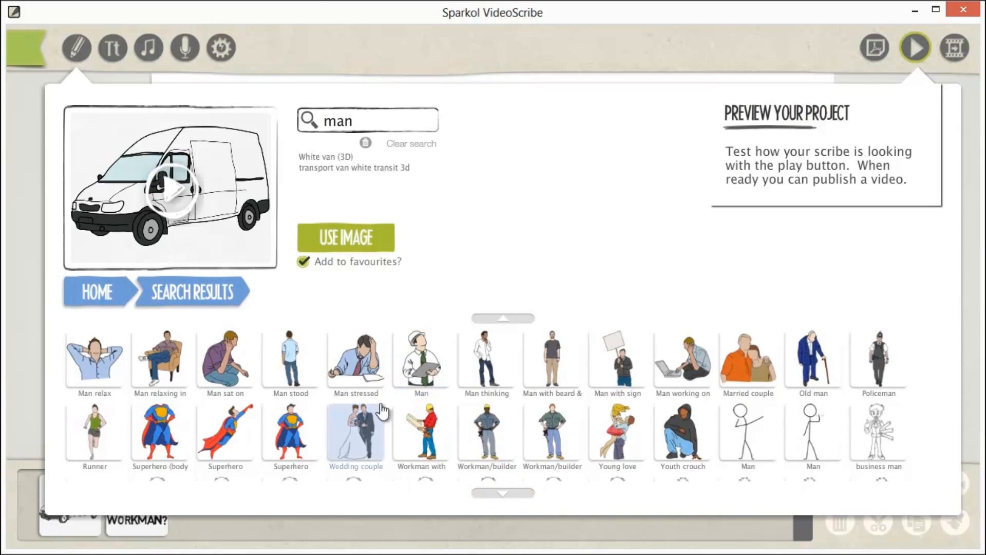
pyautogui.click(505, 492)
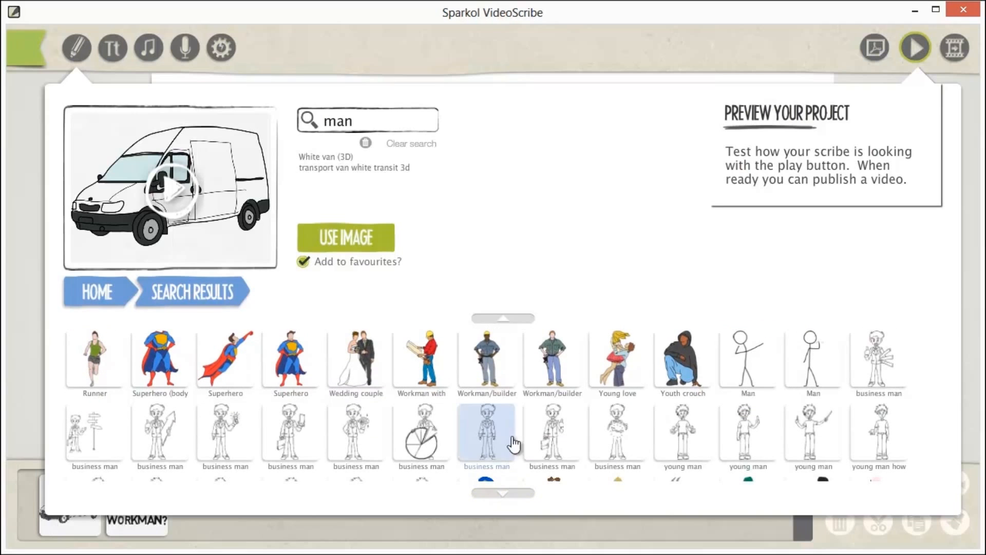
pyautogui.click(547, 367)
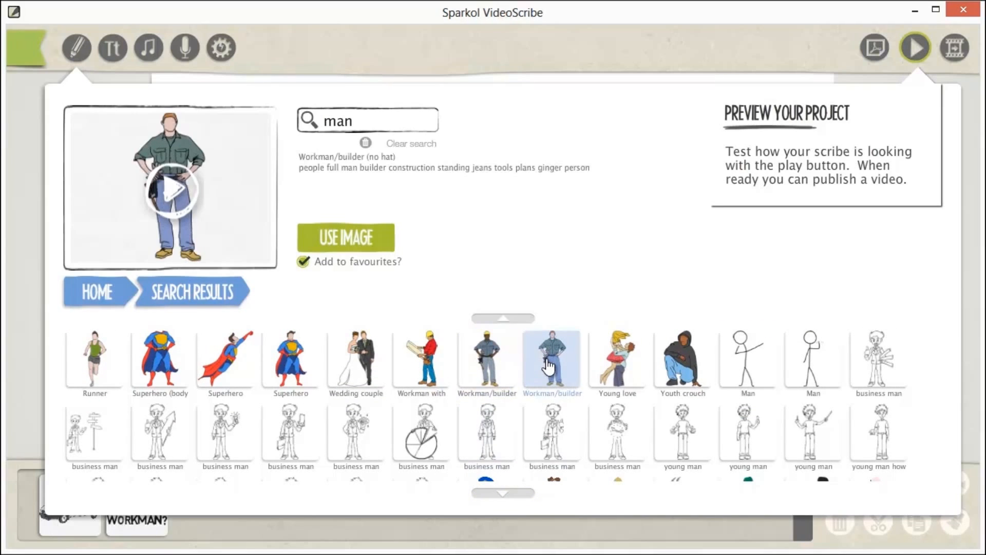
pyautogui.click(343, 237)
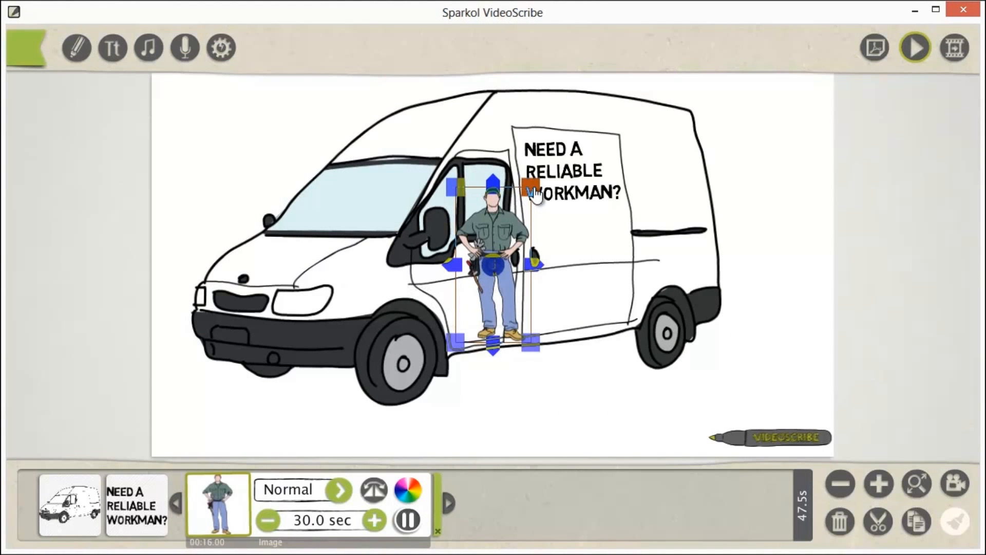
# Step: Enlarge the workman to nearly the van's height and place him beside its rear end, slightly overlapping the back wheel area
pyautogui.moveTo(548, 185); pyautogui.dragTo(589, 136)
pyautogui.moveTo(510, 203); pyautogui.dragTo(745, 194)
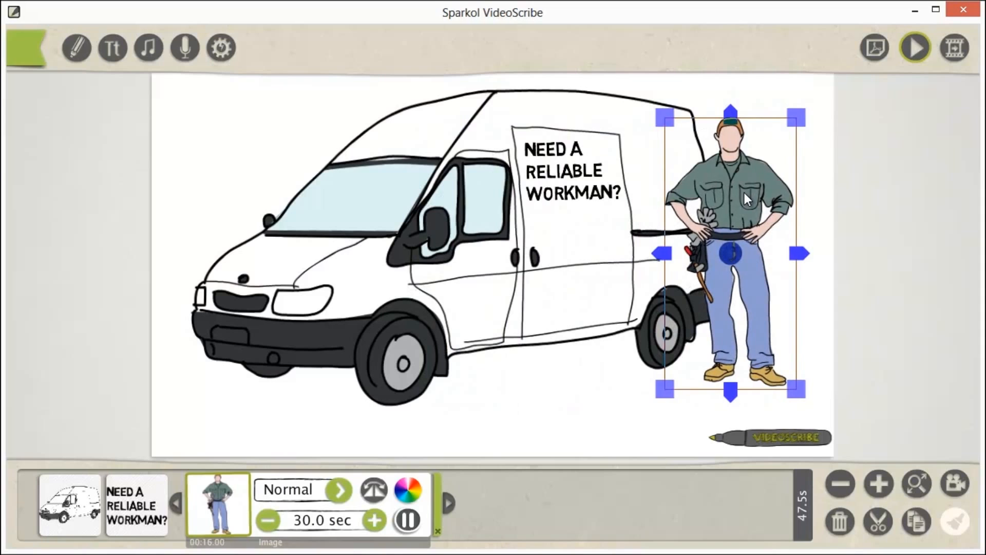
pyautogui.click(554, 395)
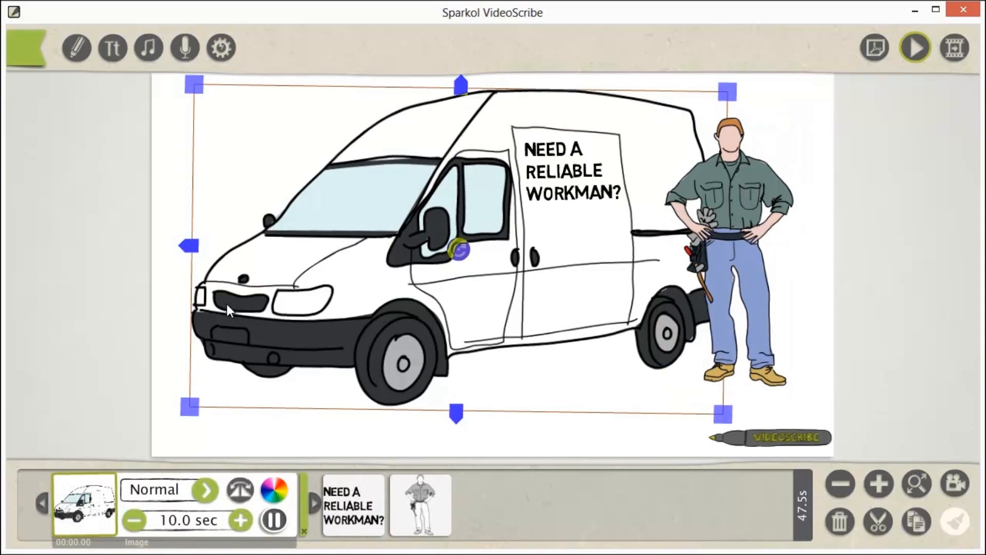
pyautogui.click(172, 285)
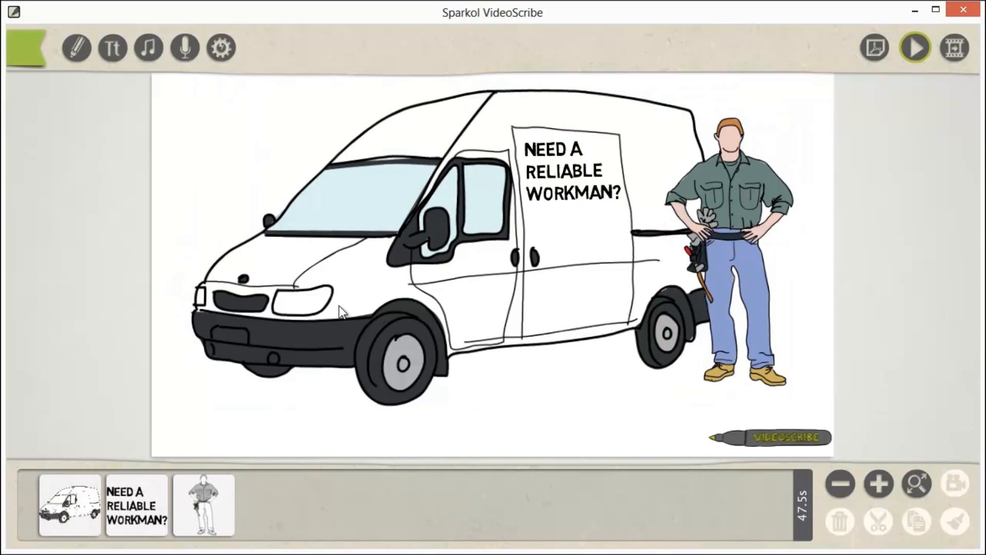
# Step: Set the workman image's drawing time to 5.0 seconds
pyautogui.click(765, 192)
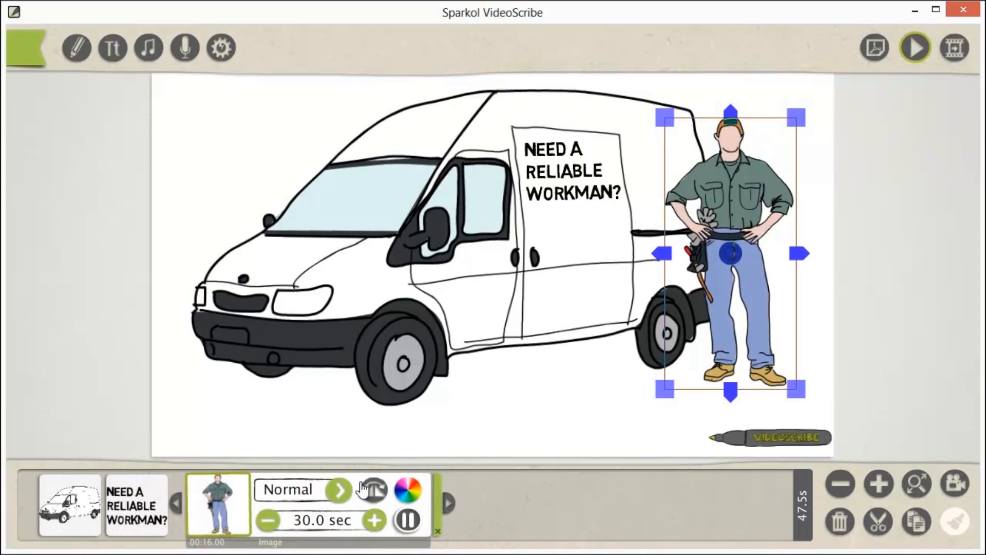
pyautogui.click(268, 522)
pyautogui.click(268, 521)
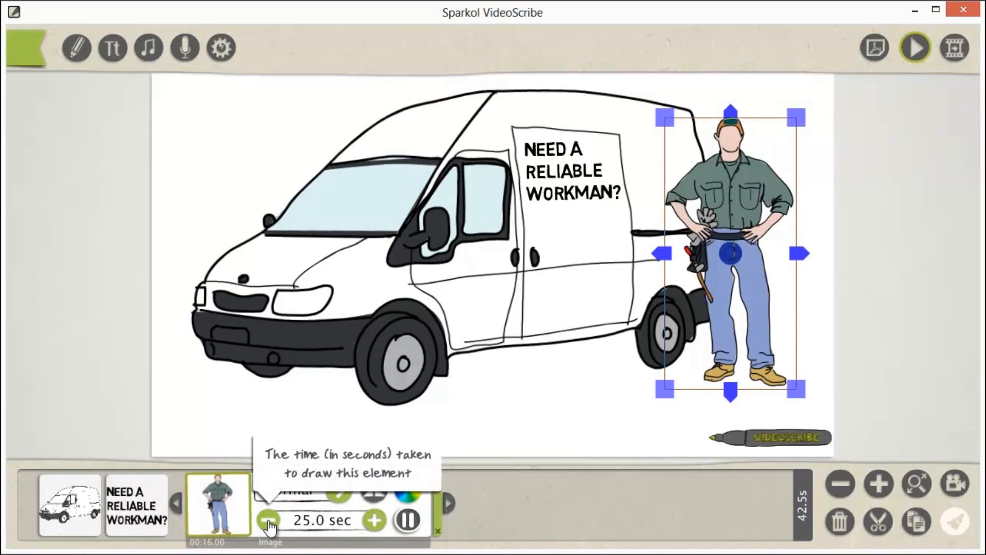
pyautogui.click(268, 521)
pyautogui.click(268, 521)
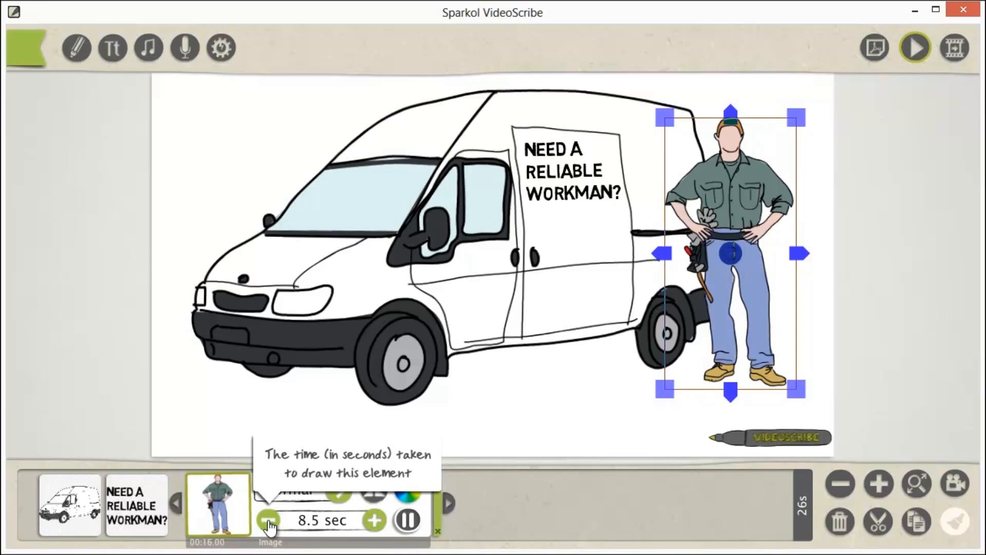
pyautogui.click(268, 521)
pyautogui.click(375, 520)
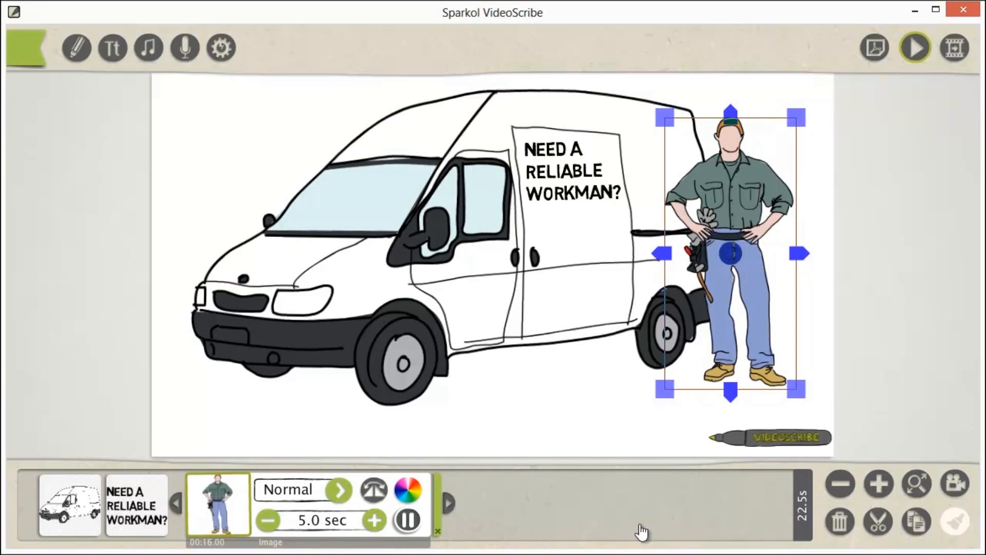
# Step: Remove the van element's existing pause and add two pauses to it
pyautogui.click(85, 504)
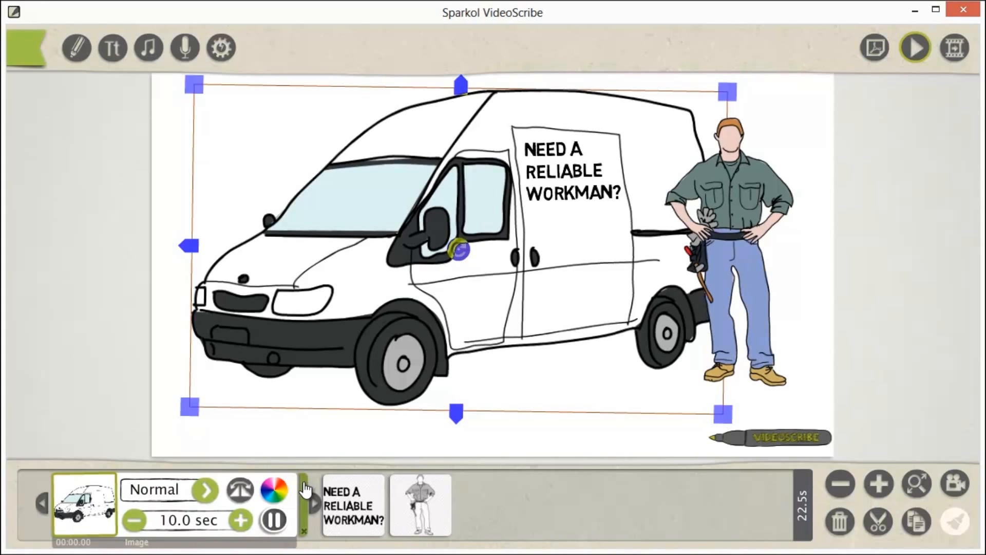
pyautogui.click(304, 534)
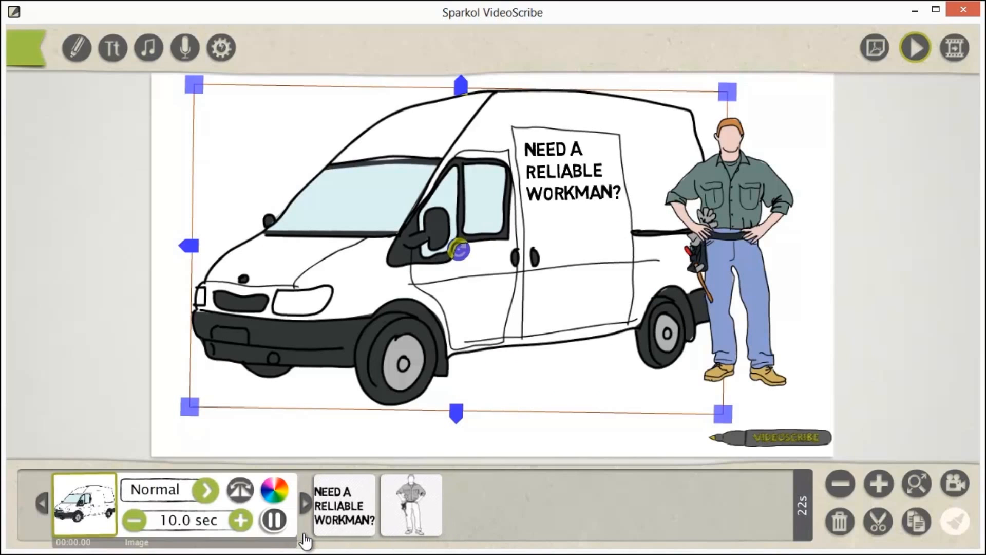
pyautogui.click(274, 520)
pyautogui.click(274, 521)
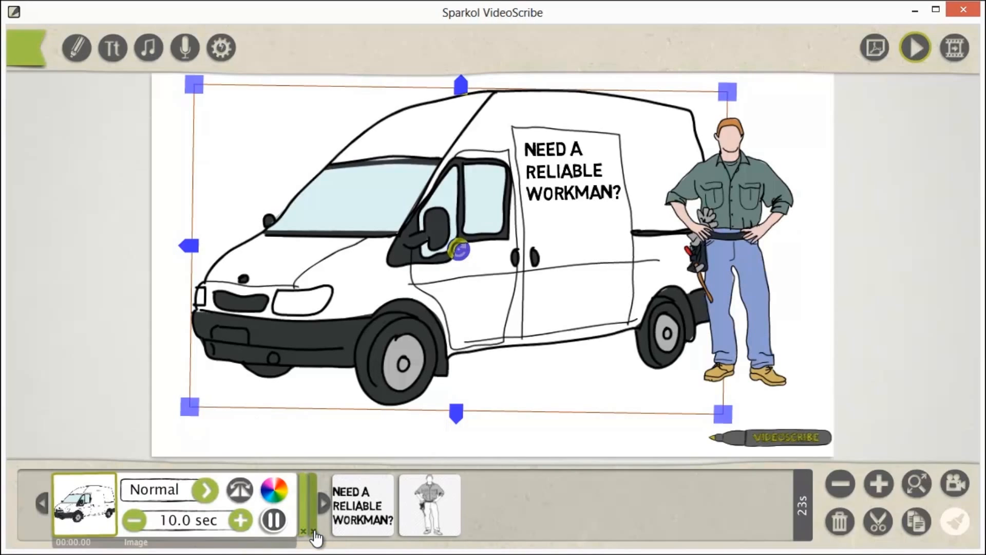
# Step: Check the timing and pause settings of the text, workman and van elements, and preview the scribe
pyautogui.click(353, 512)
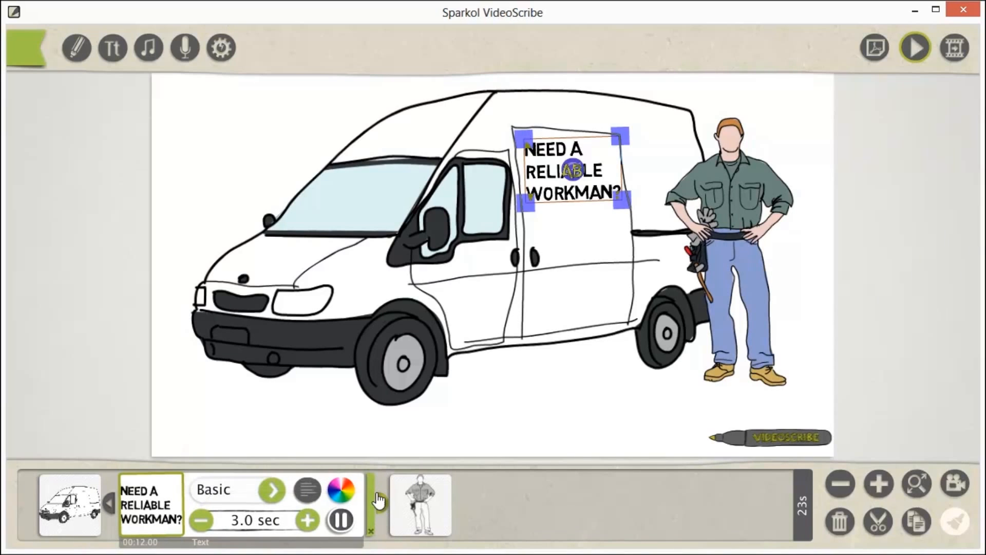
pyautogui.click(410, 513)
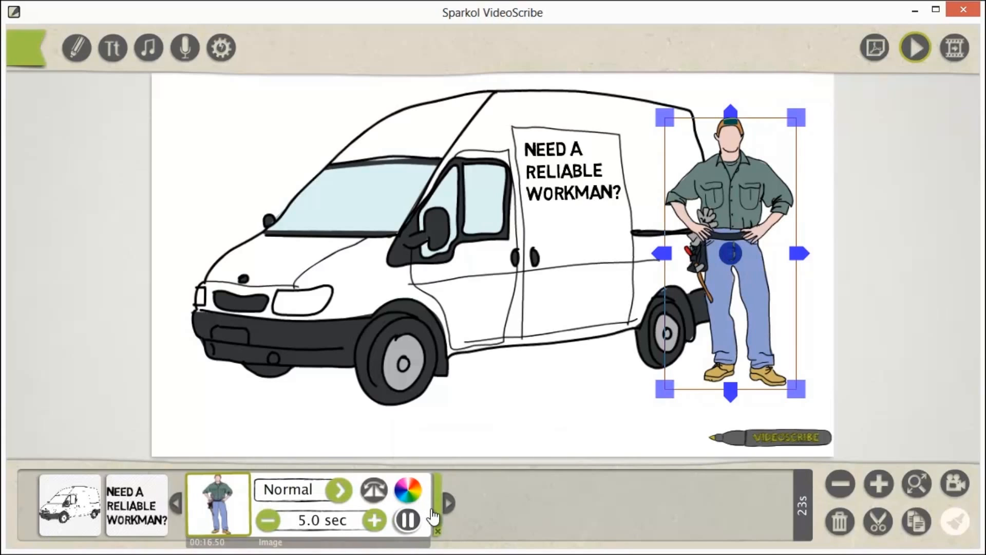
pyautogui.click(144, 509)
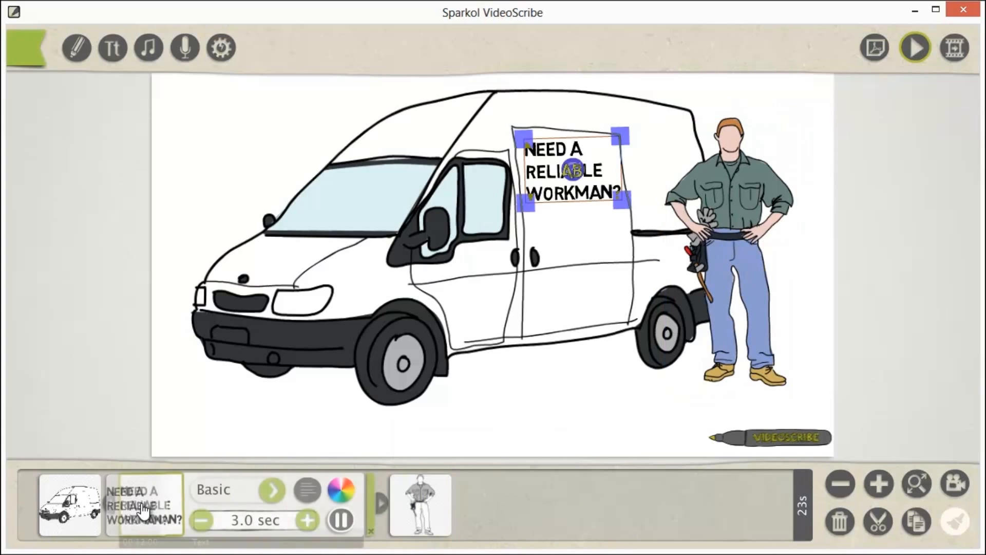
pyautogui.click(93, 498)
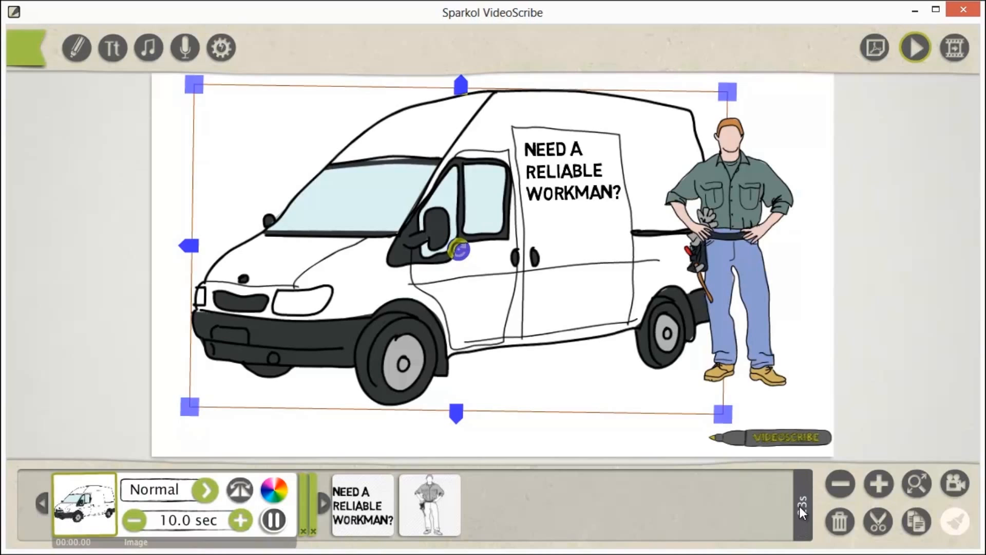
pyautogui.click(916, 49)
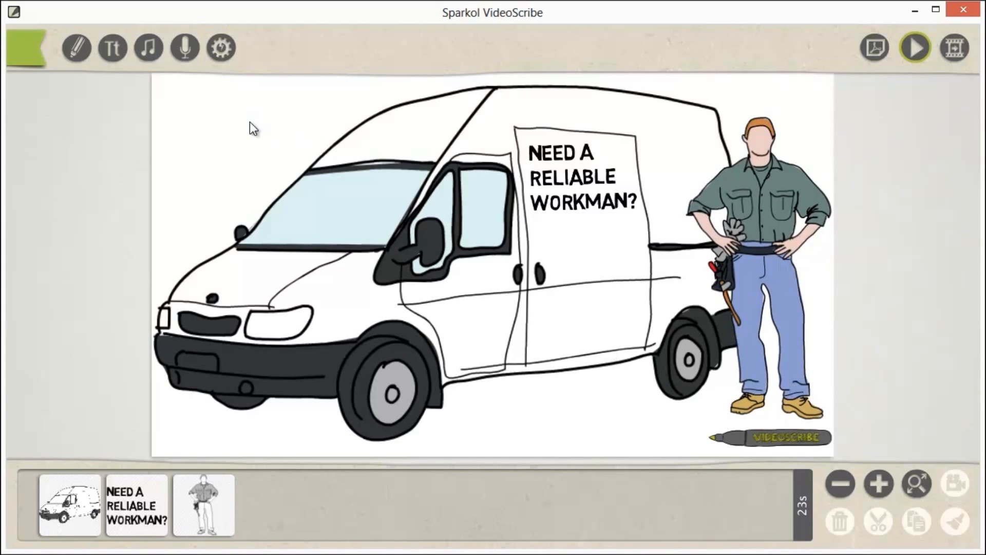
# Step: Browse the music library to the heavy end, listen to "Tough Kid" and choose it as the soundtrack
pyautogui.click(149, 49)
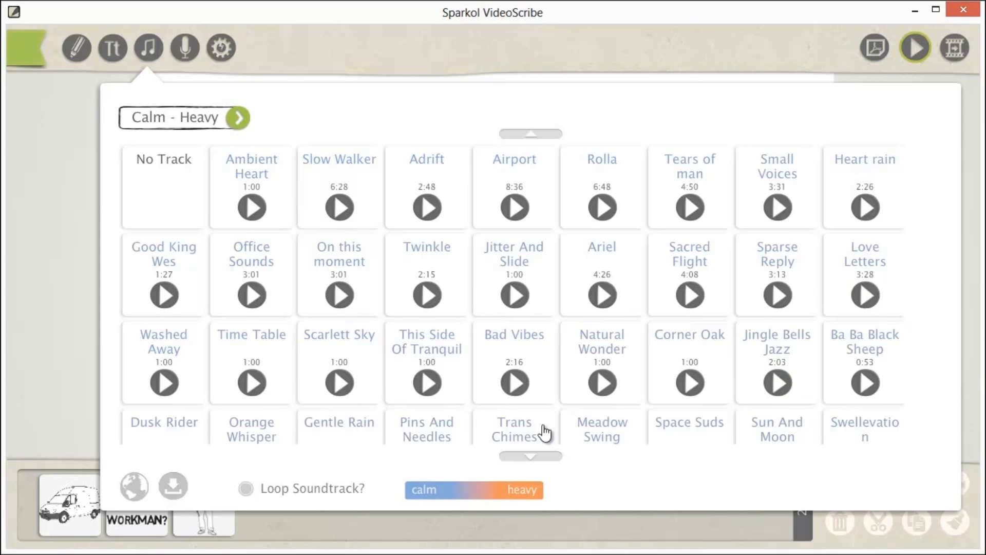
pyautogui.moveTo(531, 425); pyautogui.dragTo(533, 274)
pyautogui.moveTo(546, 368); pyautogui.dragTo(526, 253)
pyautogui.moveTo(544, 392); pyautogui.dragTo(540, 187)
pyautogui.moveTo(545, 367); pyautogui.dragTo(541, 233)
pyautogui.moveTo(550, 406); pyautogui.dragTo(553, 202)
pyautogui.moveTo(553, 362); pyautogui.dragTo(549, 191)
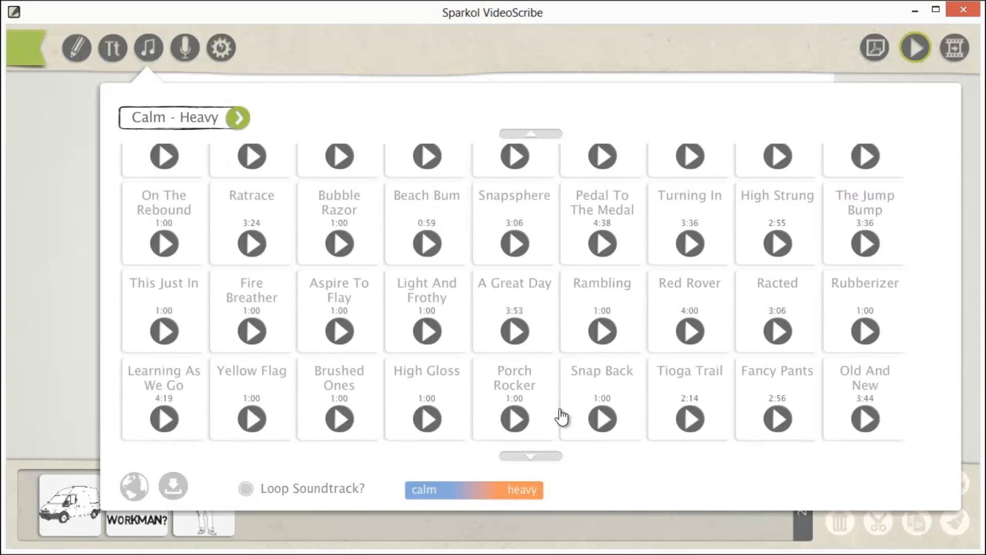
pyautogui.moveTo(560, 408); pyautogui.dragTo(554, 210)
pyautogui.moveTo(559, 384); pyautogui.dragTo(553, 269)
pyautogui.moveTo(563, 414); pyautogui.dragTo(568, 236)
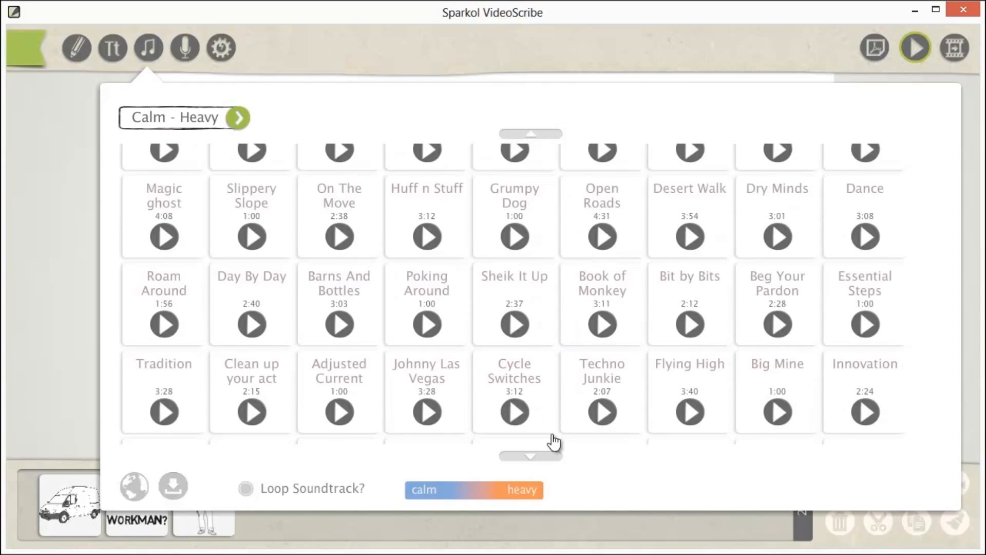
pyautogui.click(542, 456)
pyautogui.click(542, 456)
pyautogui.click(543, 456)
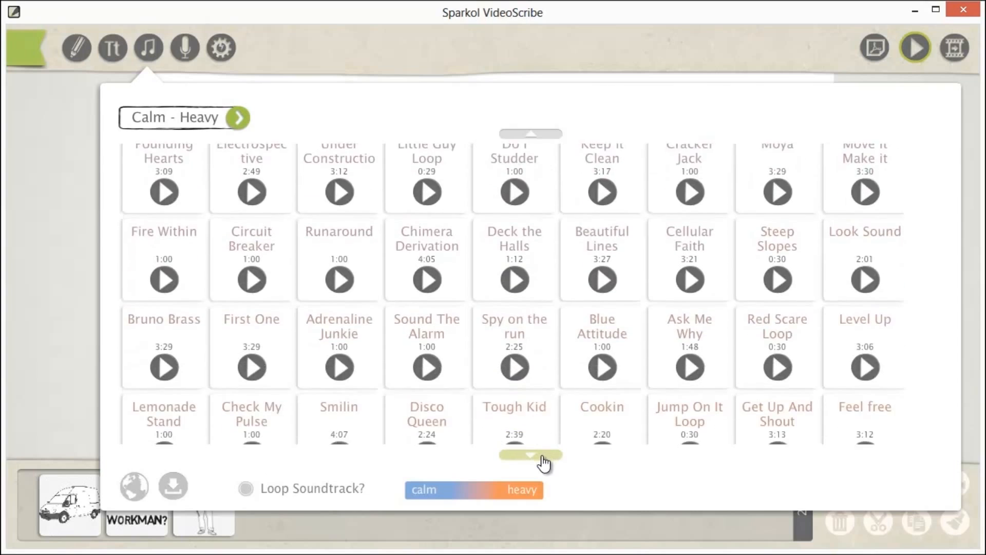
pyautogui.click(543, 456)
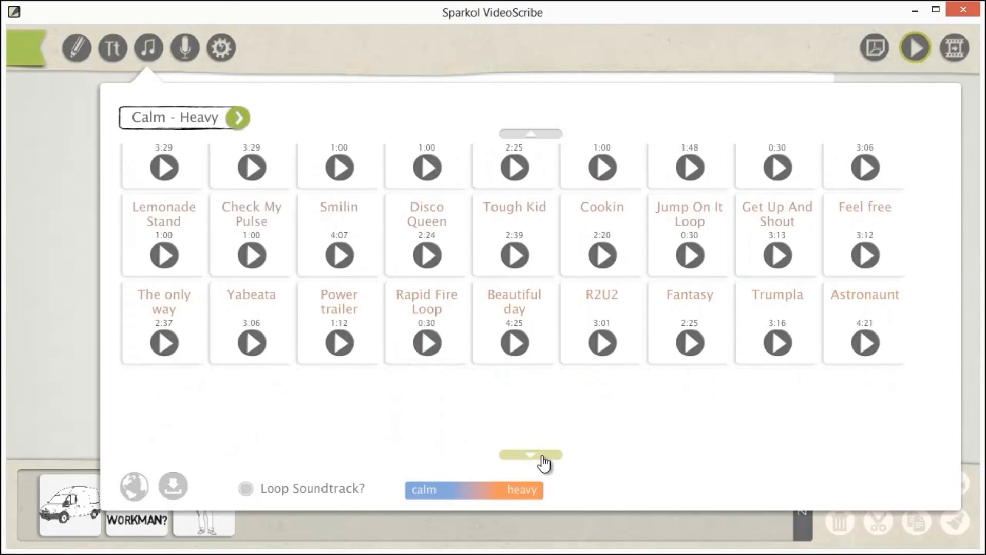
pyautogui.click(515, 333)
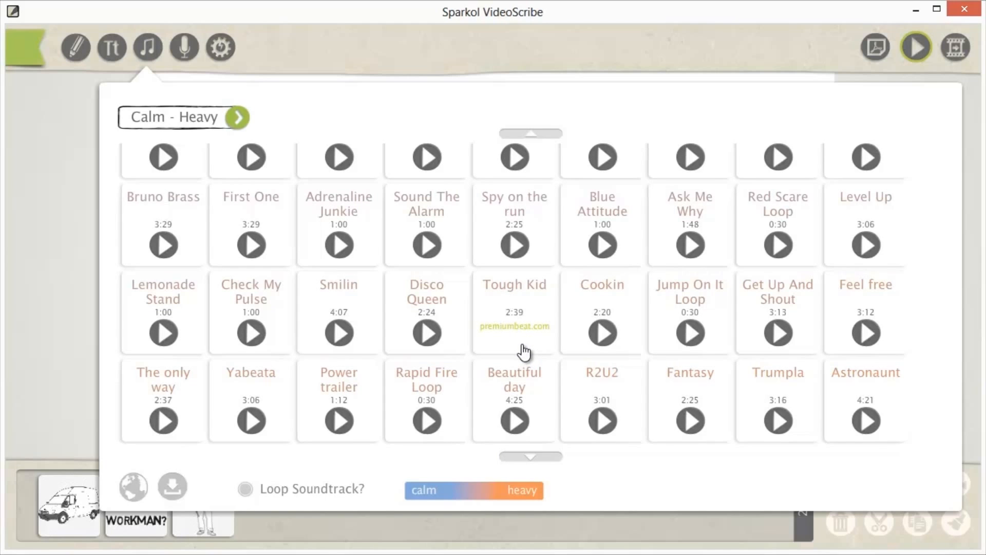
pyautogui.click(529, 291)
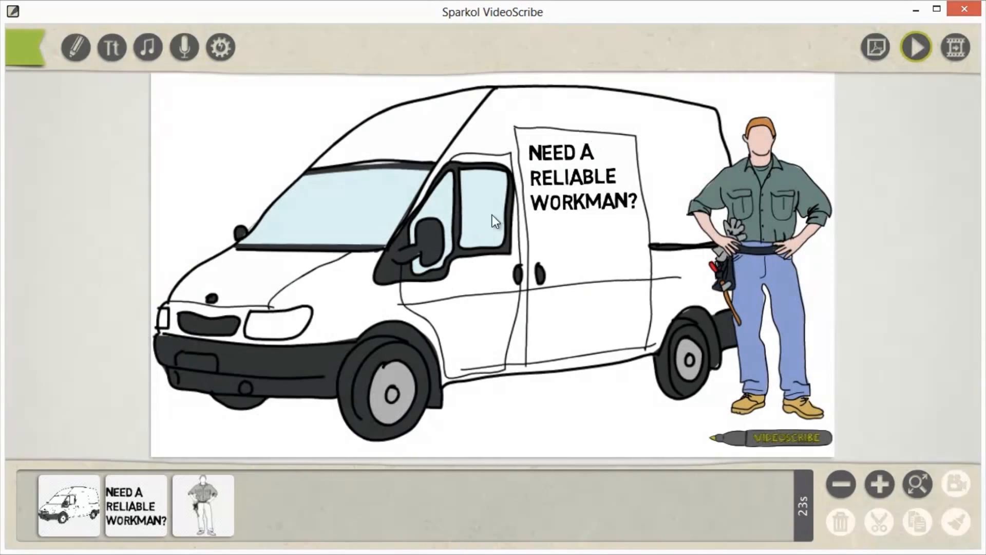
# Step: Preview the scribe with its new soundtrack and stop the playback
pyautogui.click(917, 48)
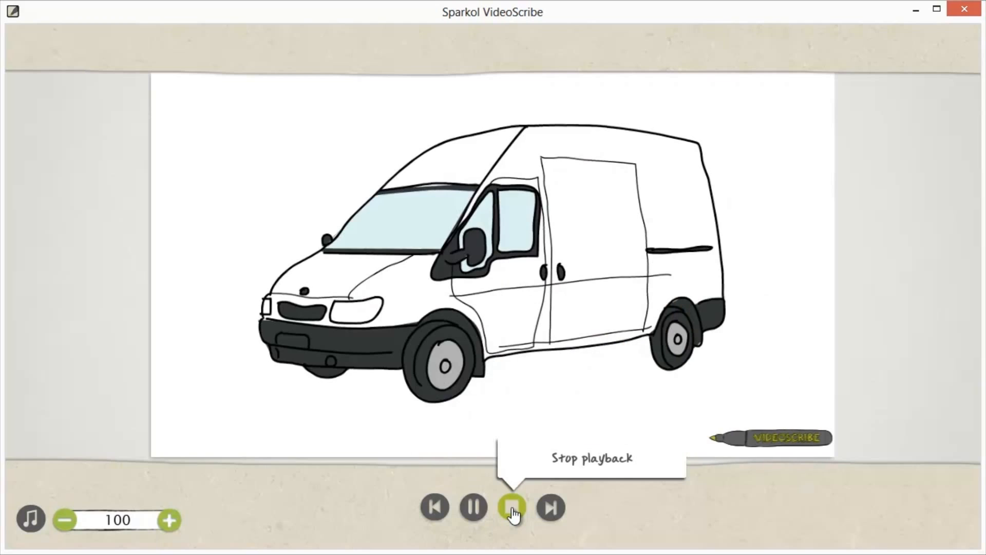
pyautogui.click(512, 509)
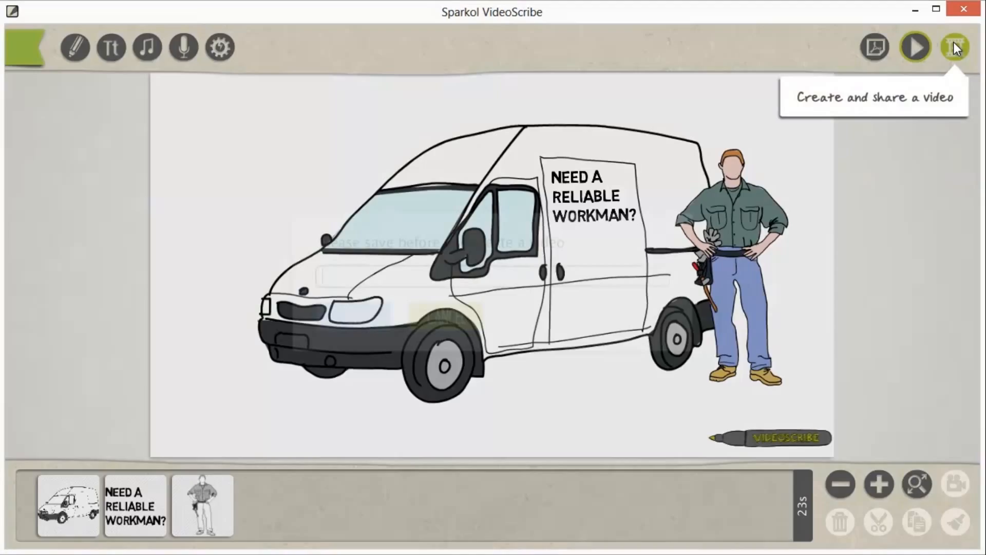
# Step: Start creating a video of the scribe and save the project as "workman" for it
pyautogui.click(954, 47)
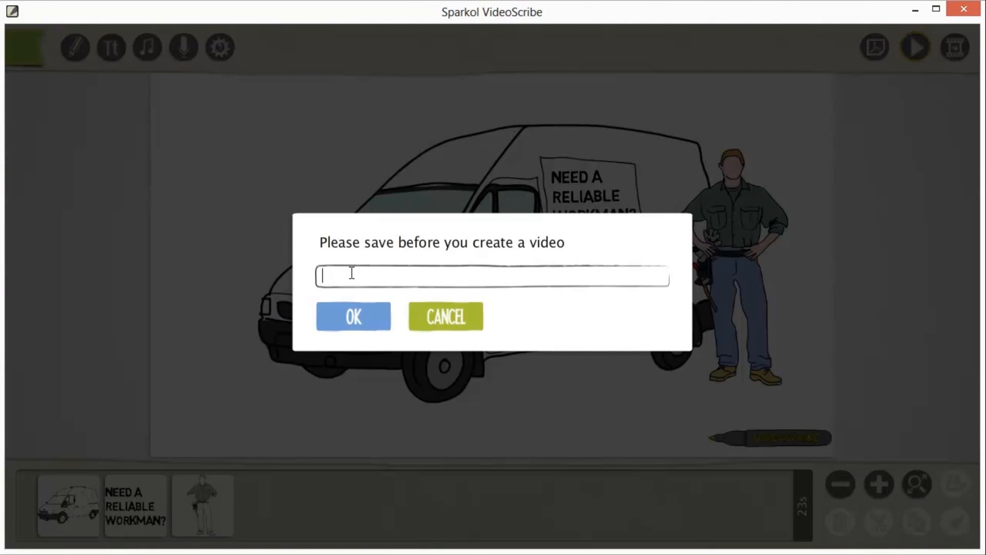
pyautogui.write('work a')
pyautogui.press('BackSpace')
pyautogui.press('BackSpace')
pyautogui.write('man')
pyautogui.click(356, 311)
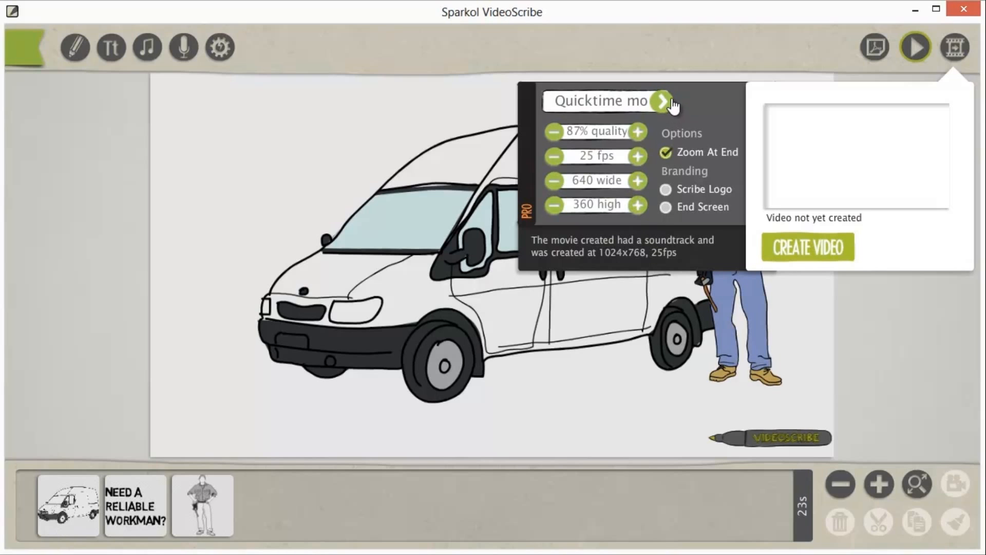
# Step: Go through the output formats PNG Sequence, JPG Sequence and FLV (Lossless), returning to the Quicktime format
pyautogui.moveTo(575, 103)
pyautogui.click(663, 101)
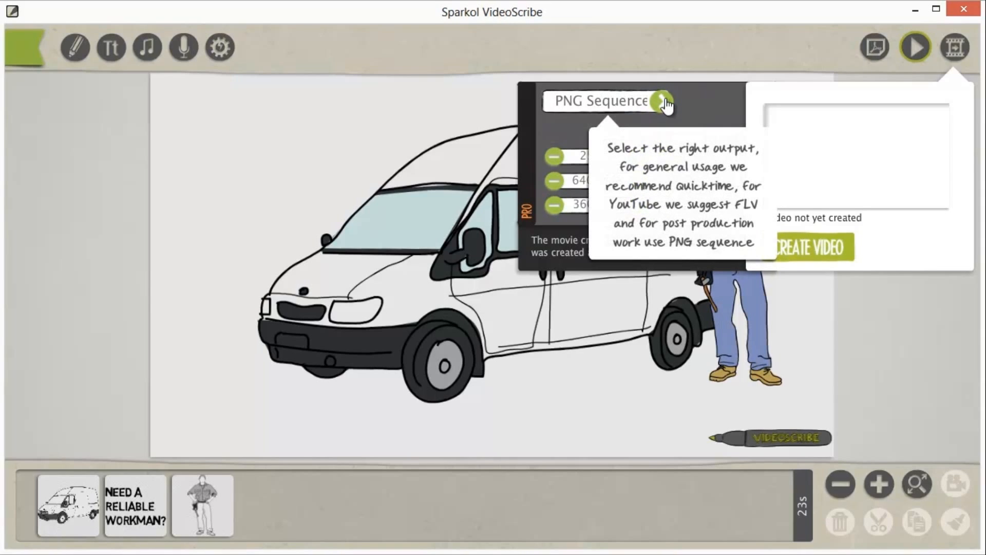
pyautogui.click(663, 101)
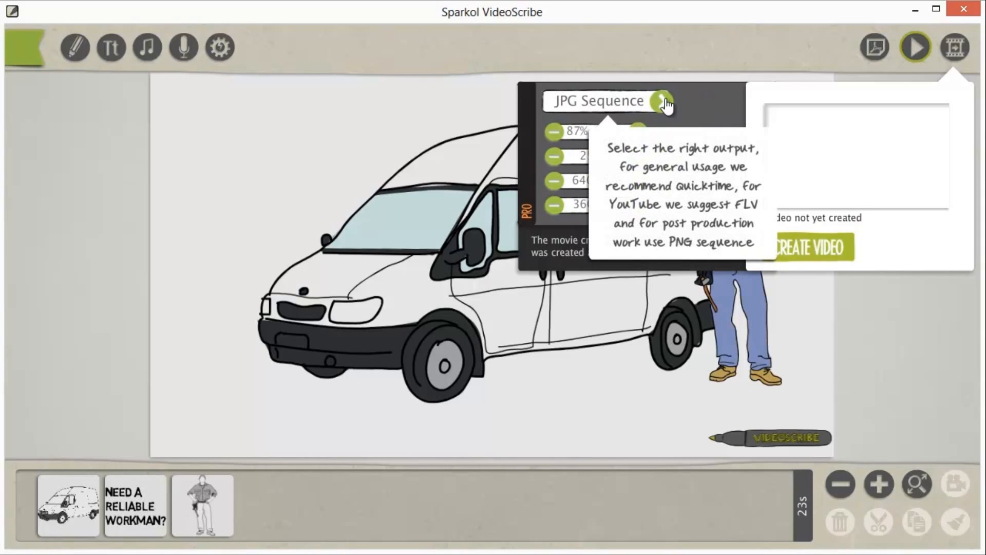
pyautogui.click(663, 102)
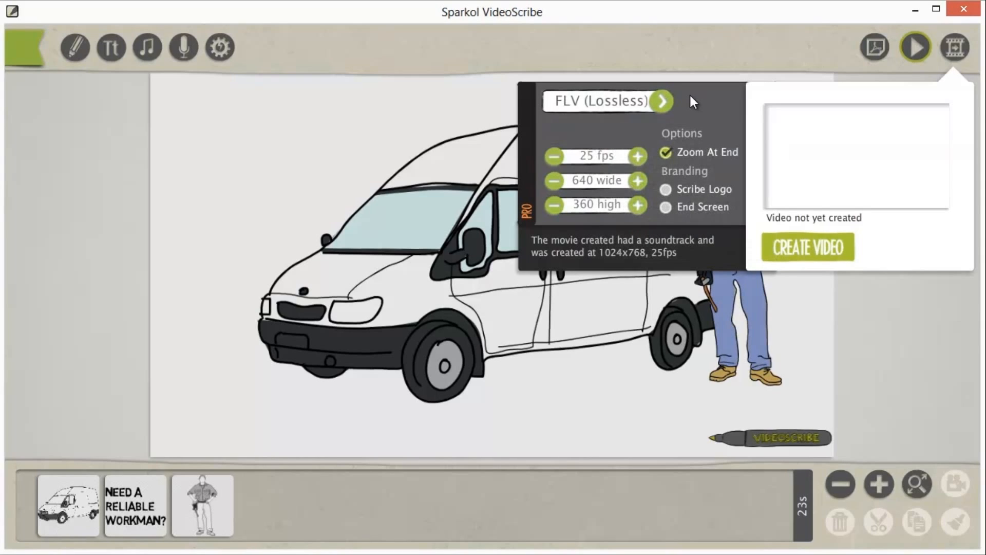
pyautogui.click(663, 102)
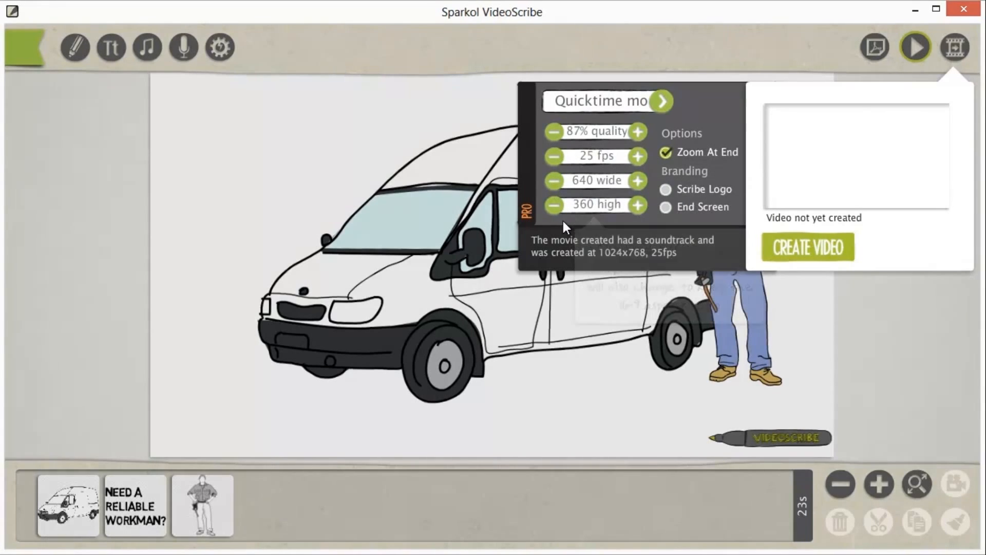
# Step: Set the video output height to 720 and create the Quicktime video
pyautogui.click(557, 205)
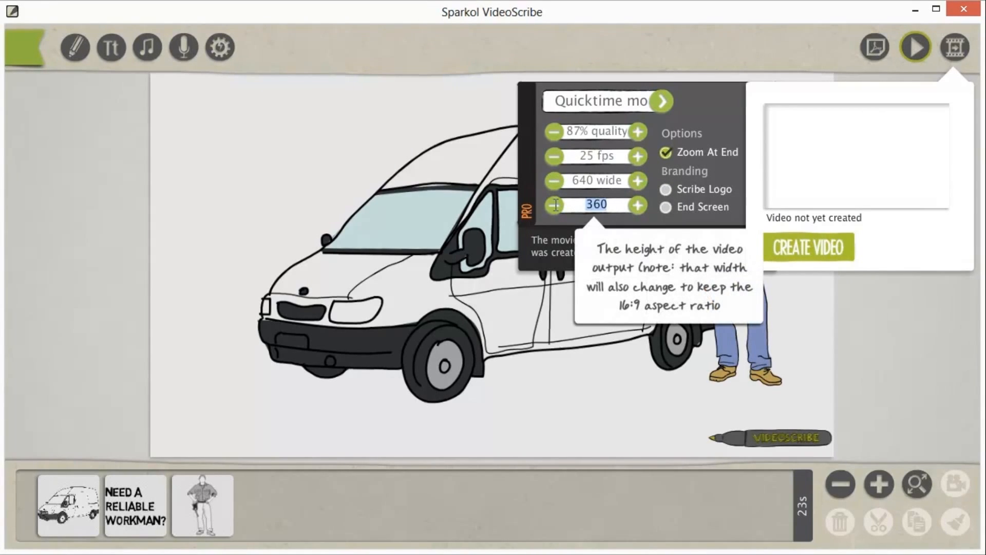
pyautogui.write('720')
pyautogui.press('Return')
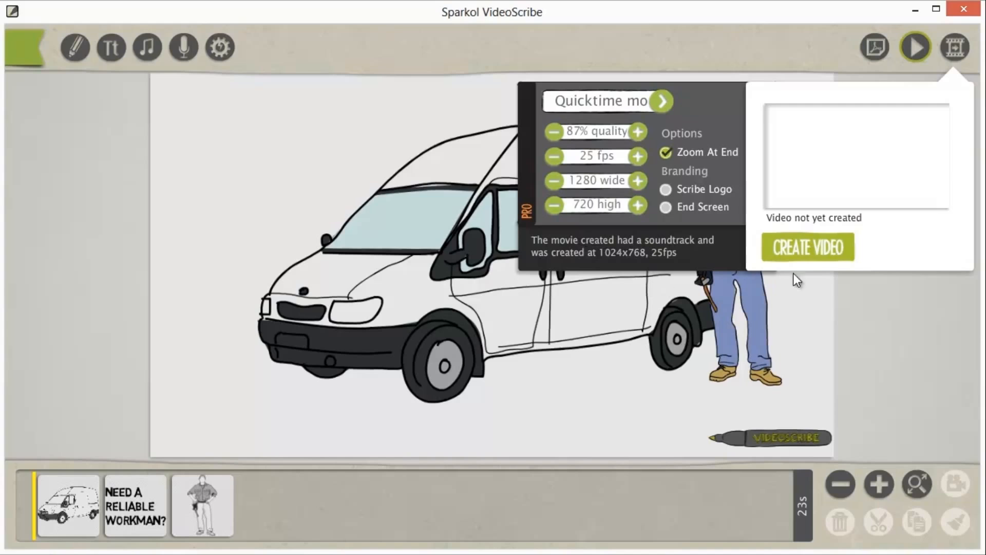
pyautogui.click(810, 247)
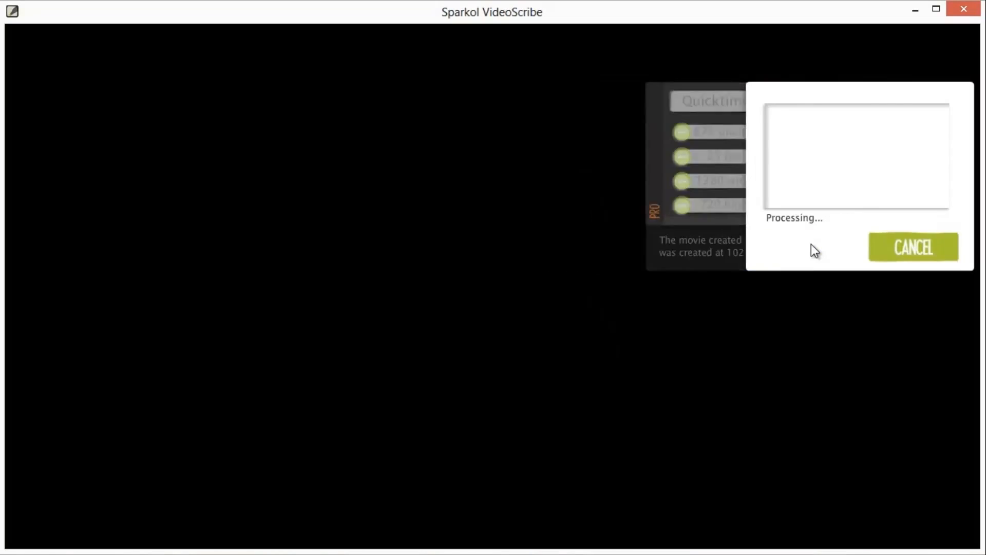